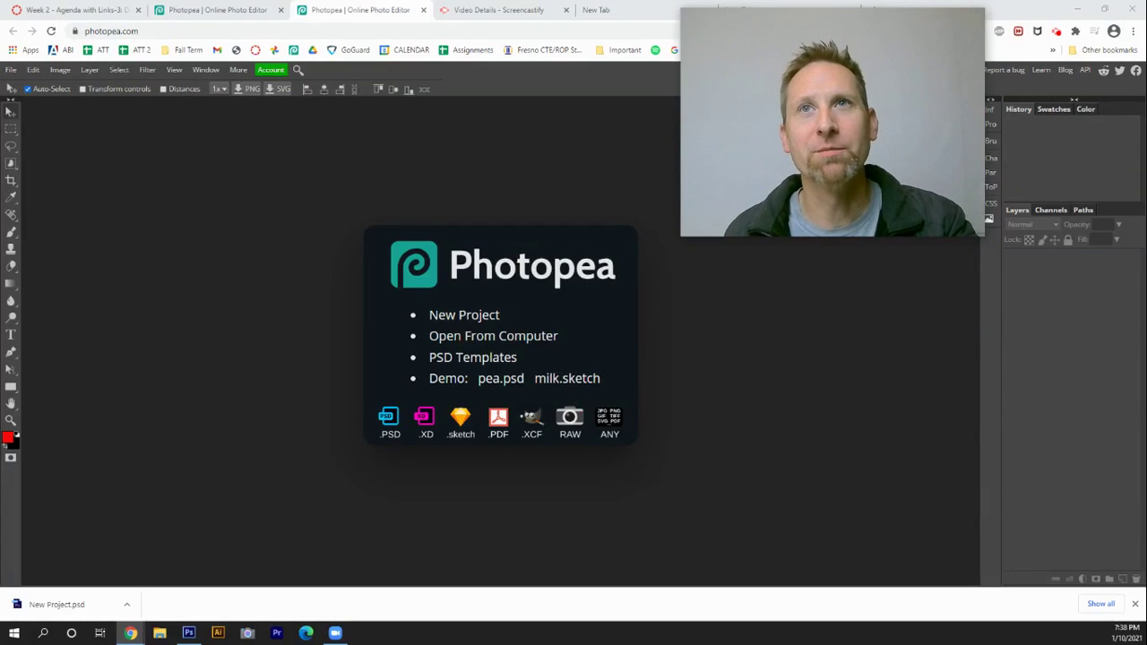
Copy the six-frame stair-climbing template image from the Canvas course page.
key(ctrl+d)
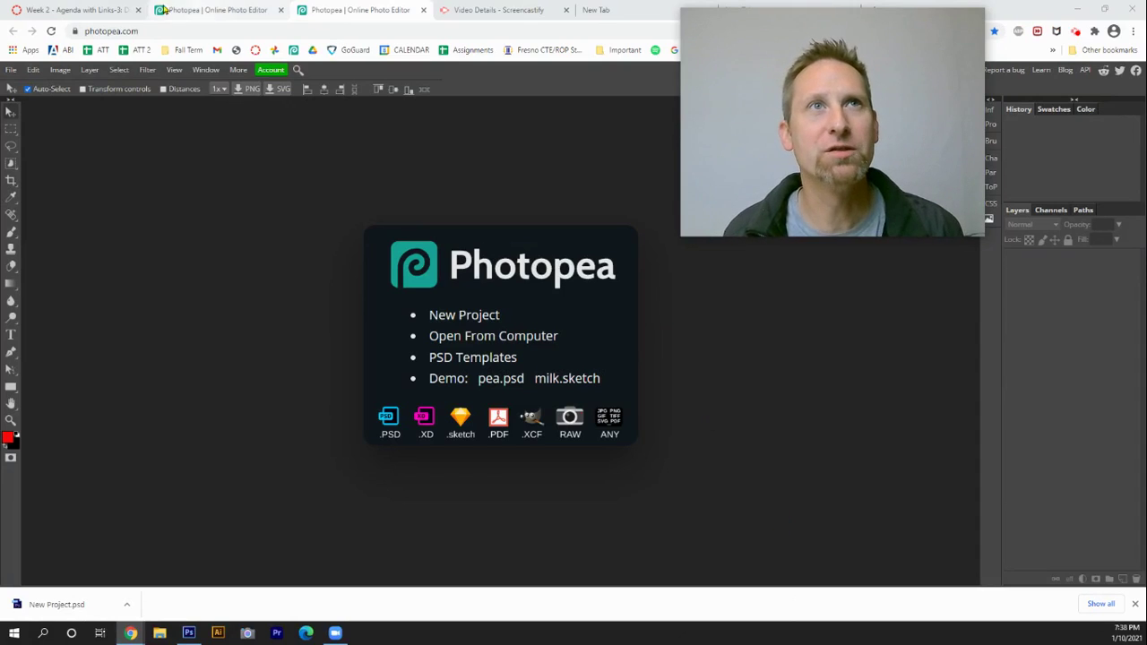
click(77, 10)
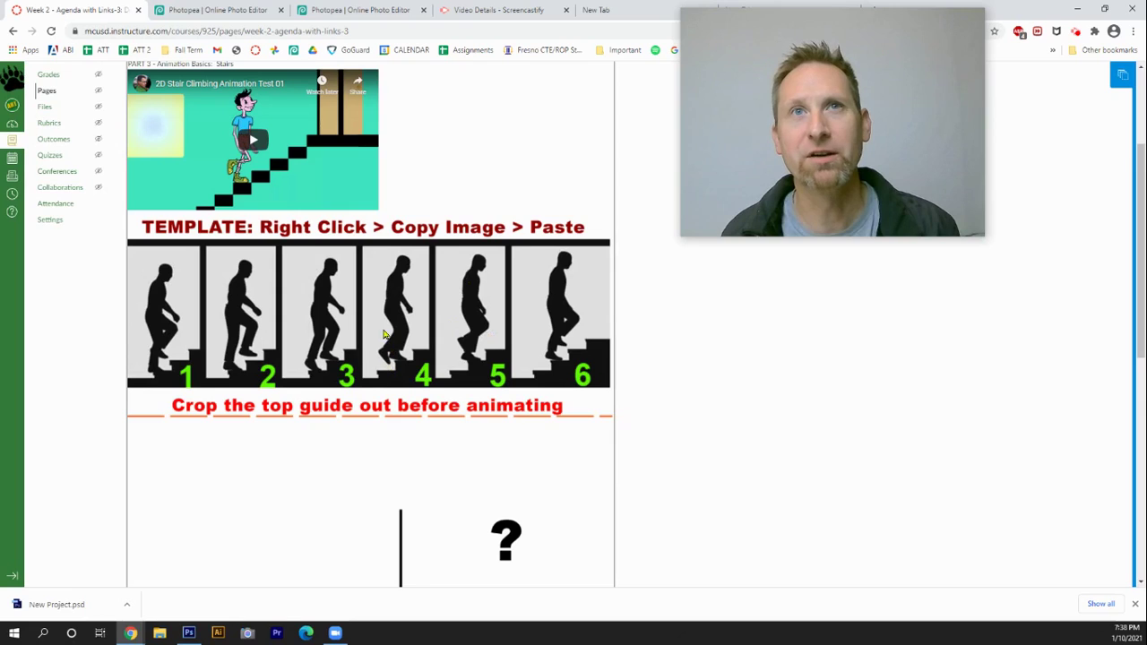
right_click(379, 288)
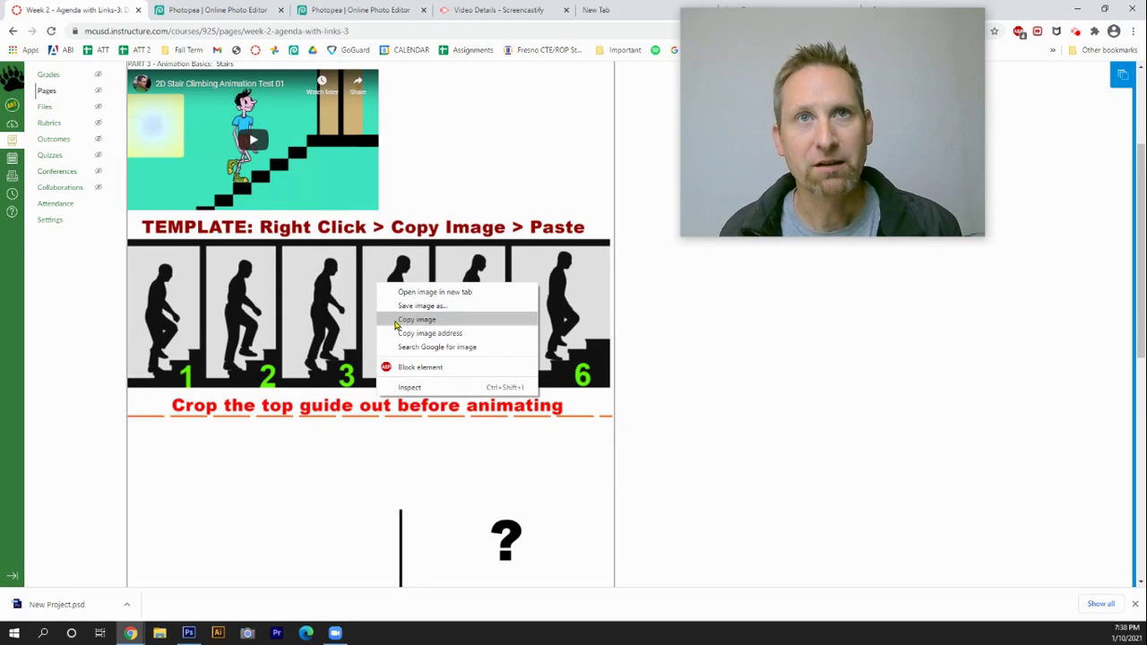
click(397, 324)
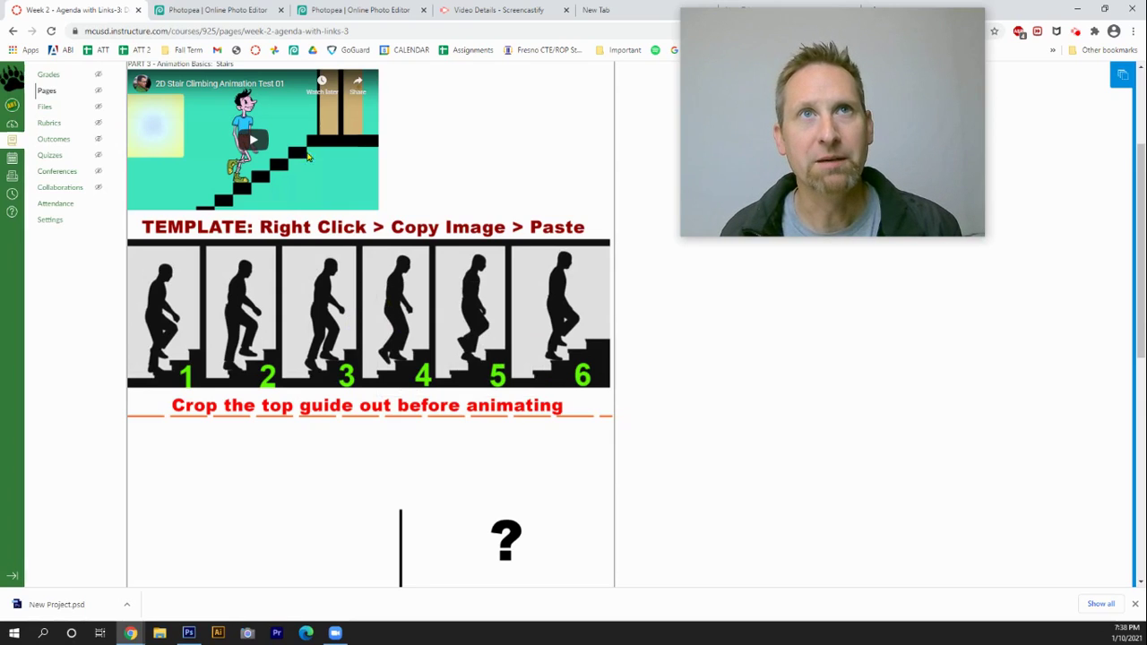
click(369, 12)
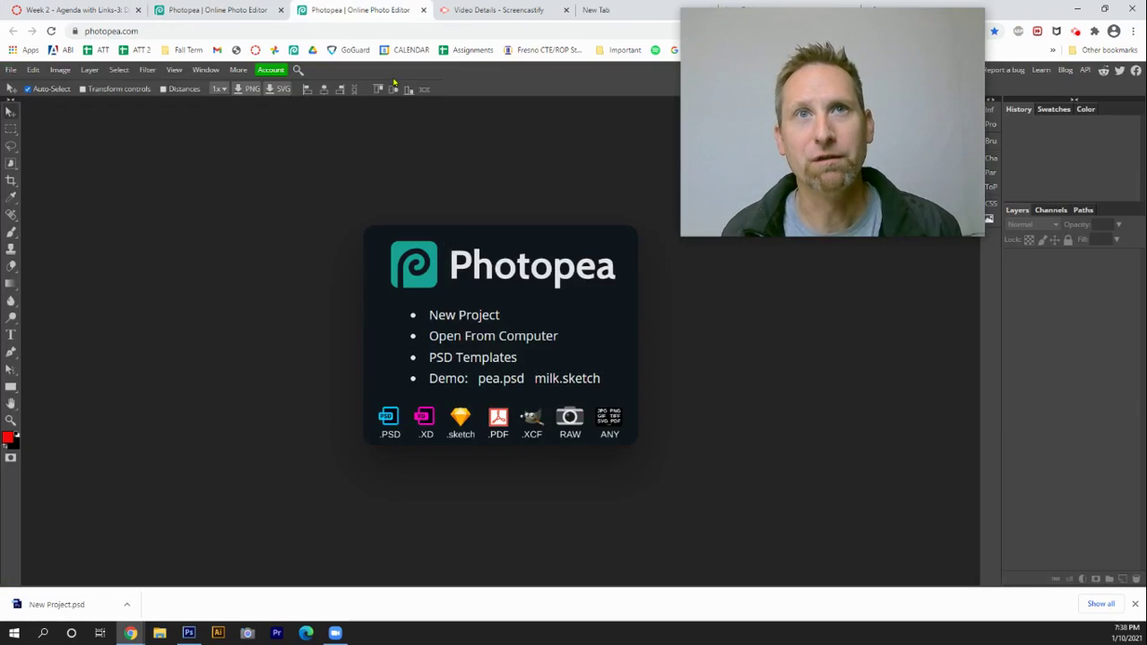
Create a new blank project and paste the stair template into it as Layer 1.
click(465, 316)
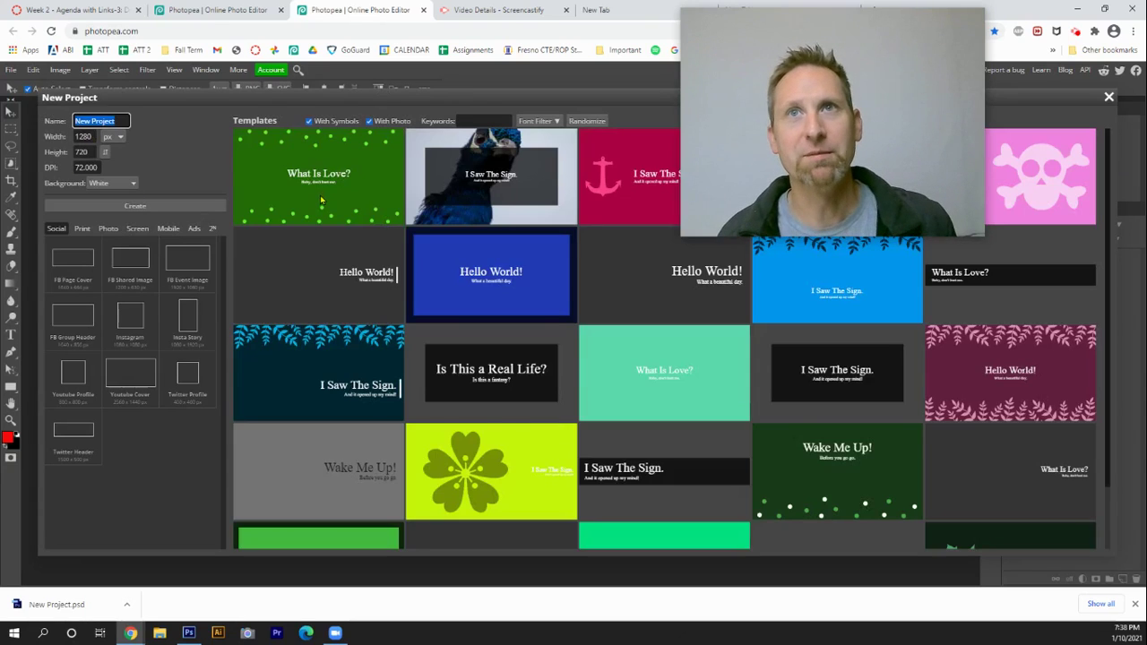
click(189, 207)
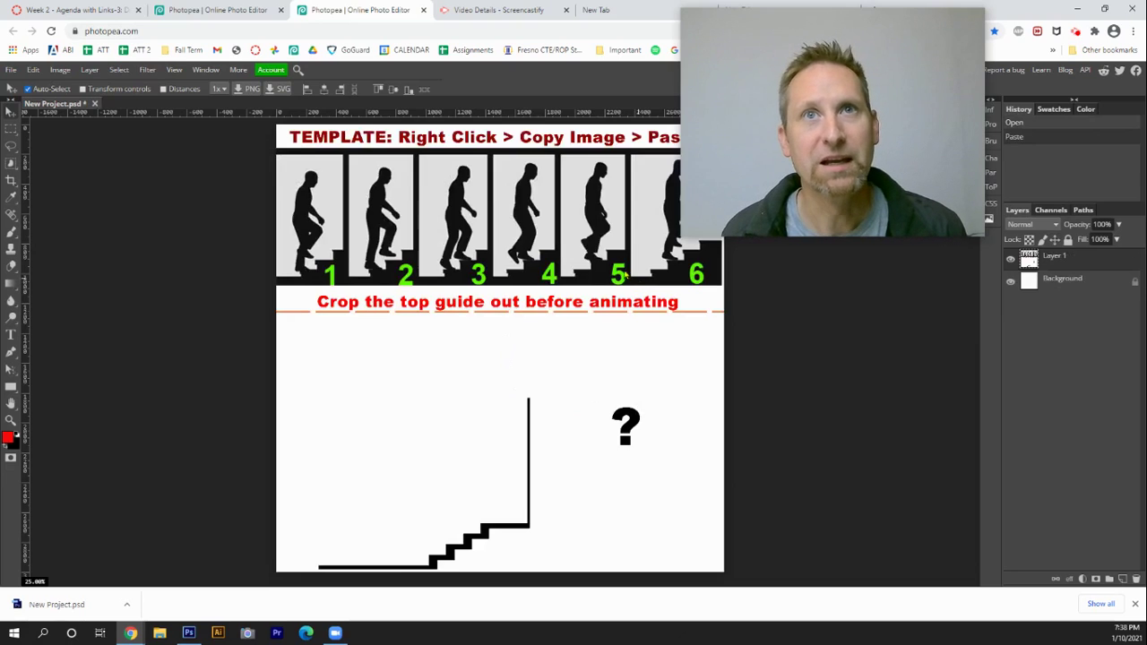
key(ctrl+v)
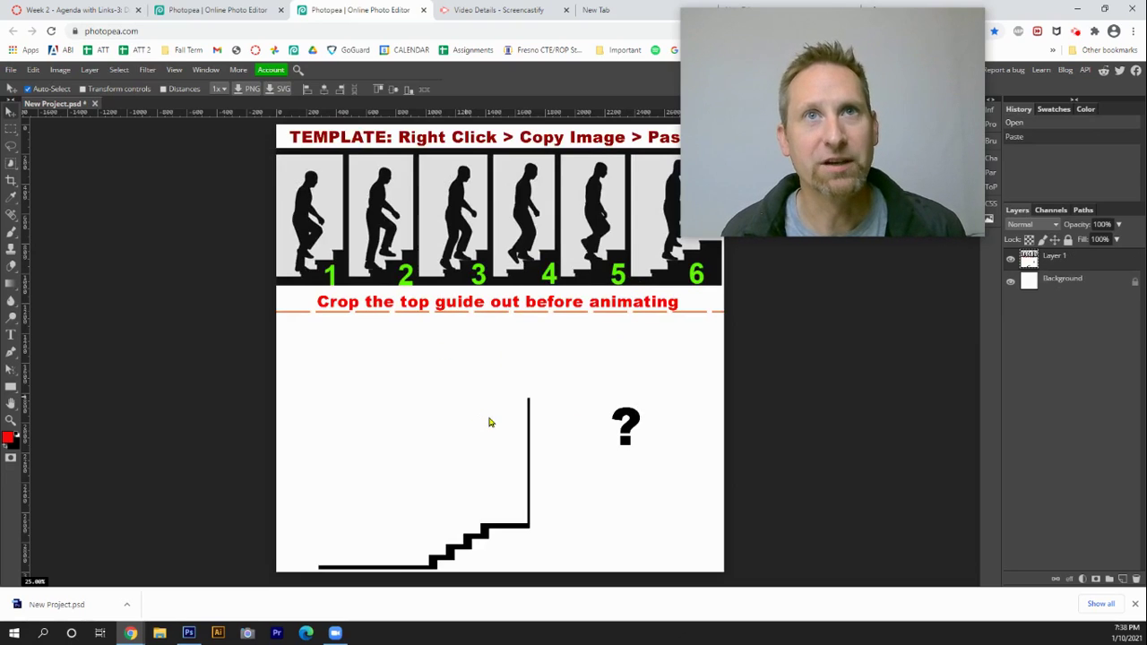
Bring up the shape tool flyout to reach the Ellipse tool.
right_click(11, 387)
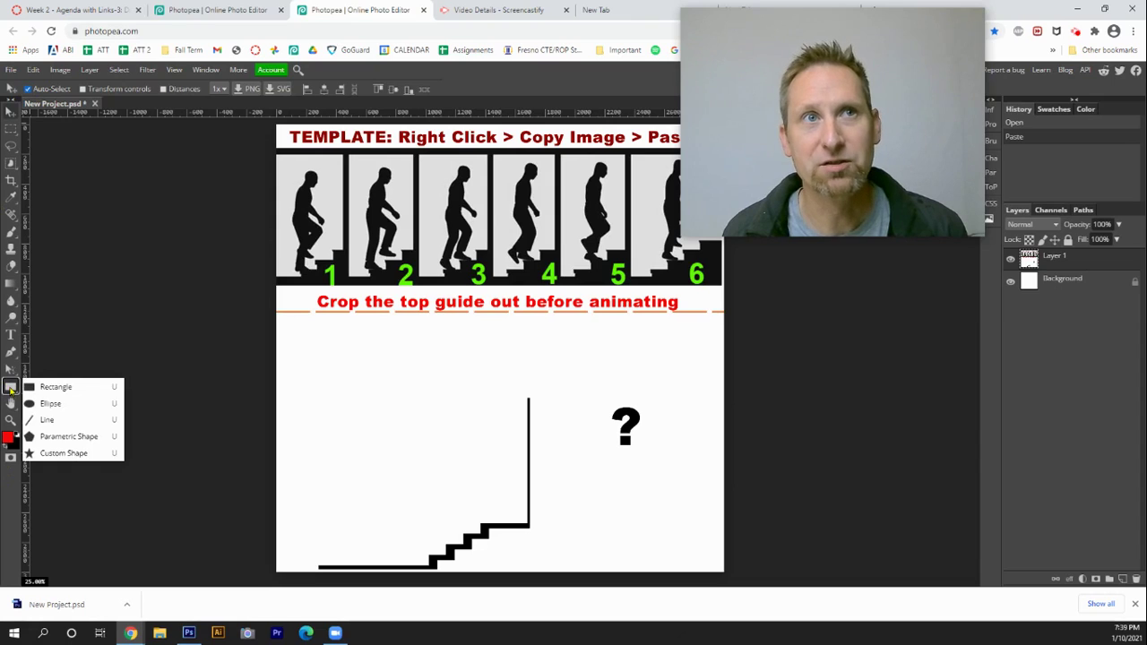
Choose the Ellipse tool, zoom in on figure 1, and draw a red oval over its head.
click(43, 404)
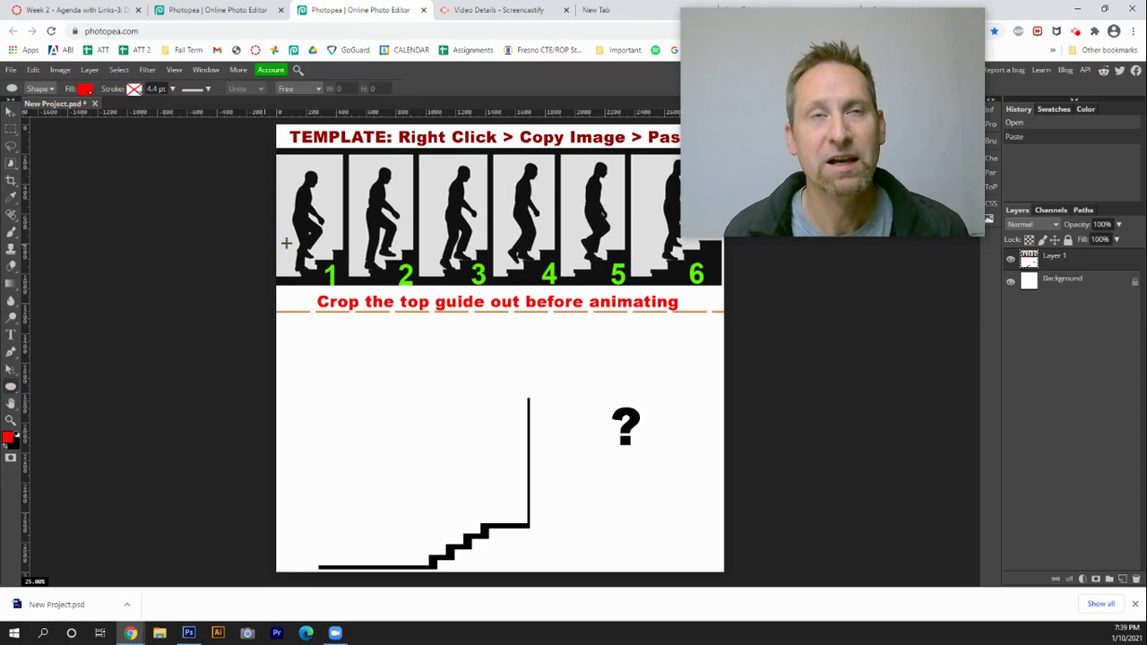
click(306, 191)
click(225, 152)
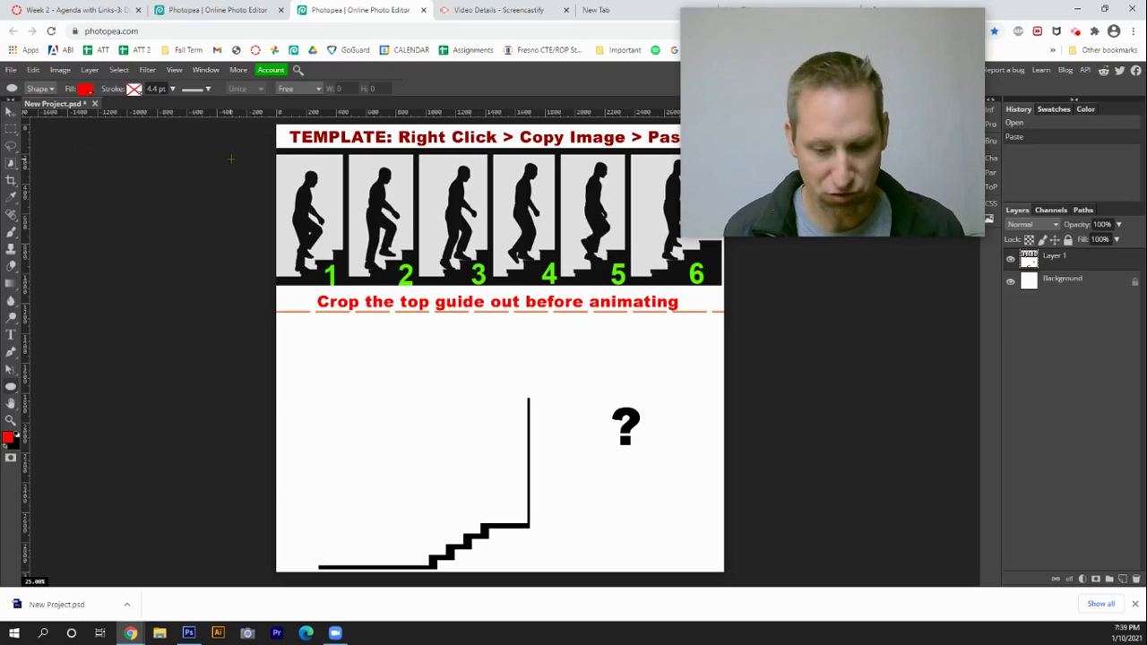
key(ctrl+plus)
key(ctrl+plus)
key(ctrl+plus)
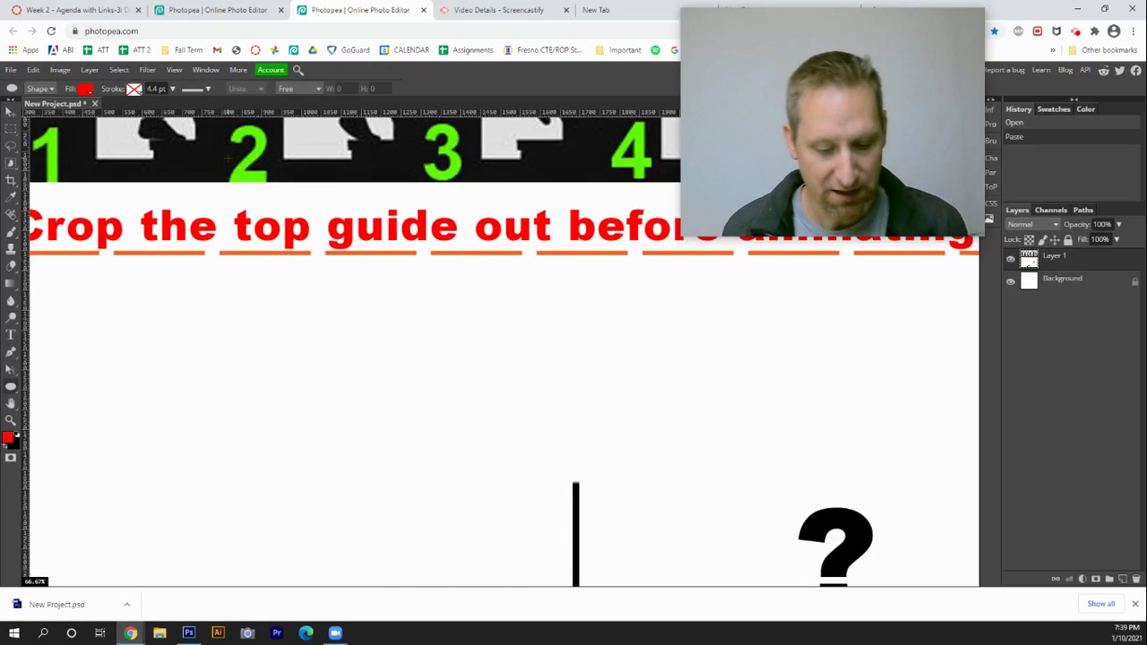
key(space)
drag(385, 243, 578, 487)
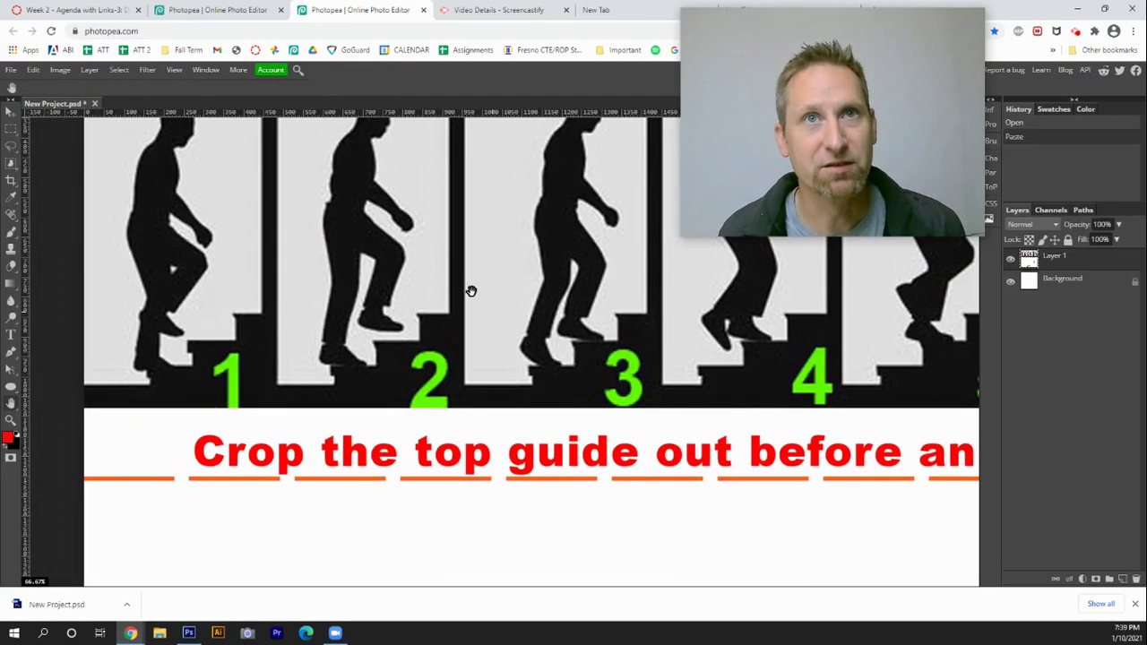
drag(468, 289, 597, 391)
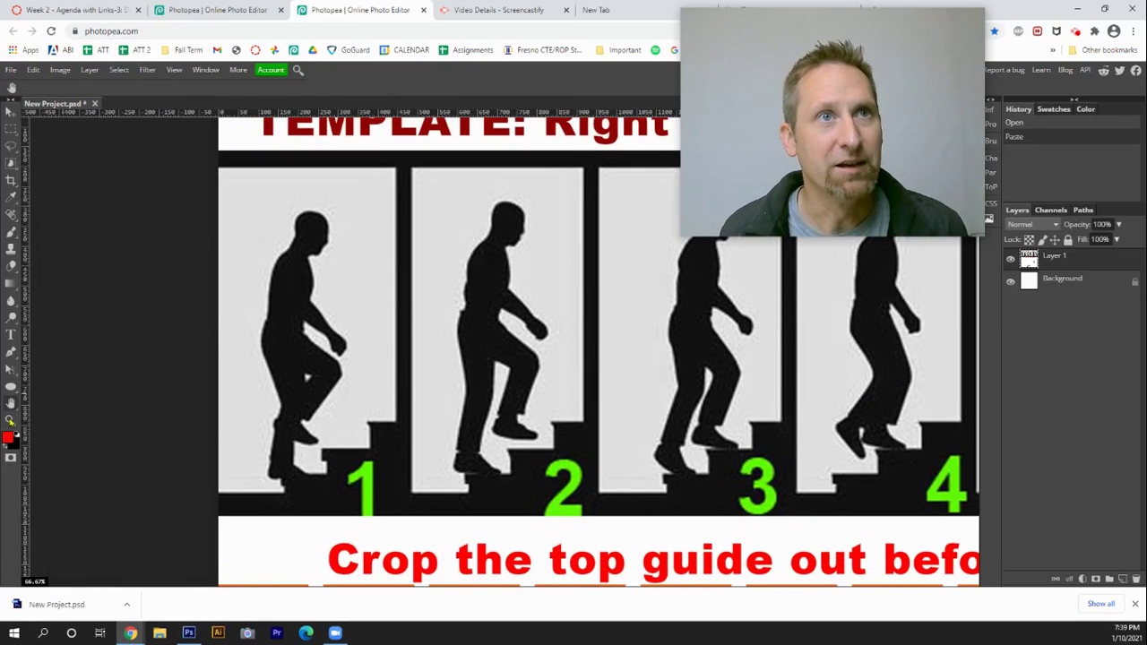
click(11, 387)
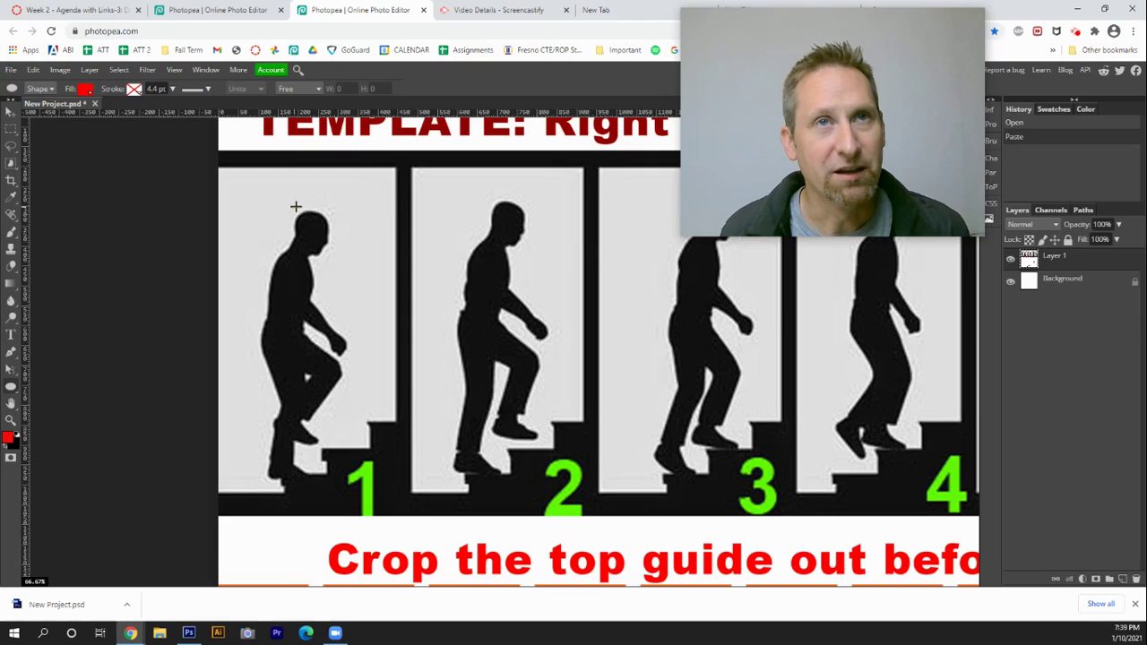
drag(296, 208, 330, 256)
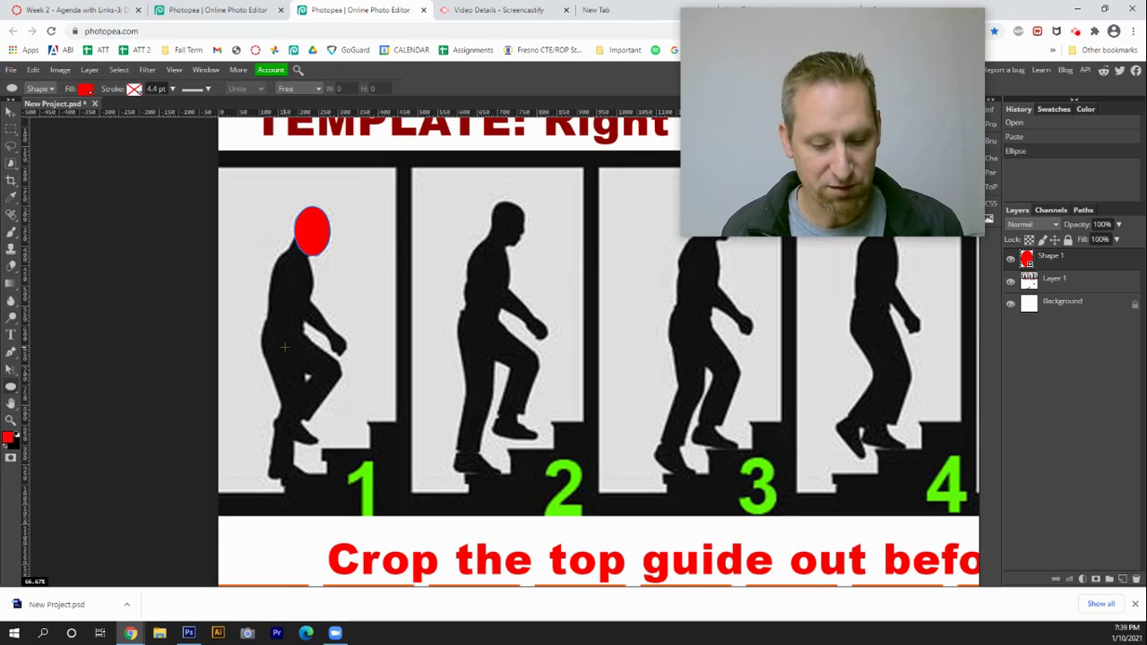
Switch to the Brush tool and set a 100% hard round brush of about 26 px.
key(b)
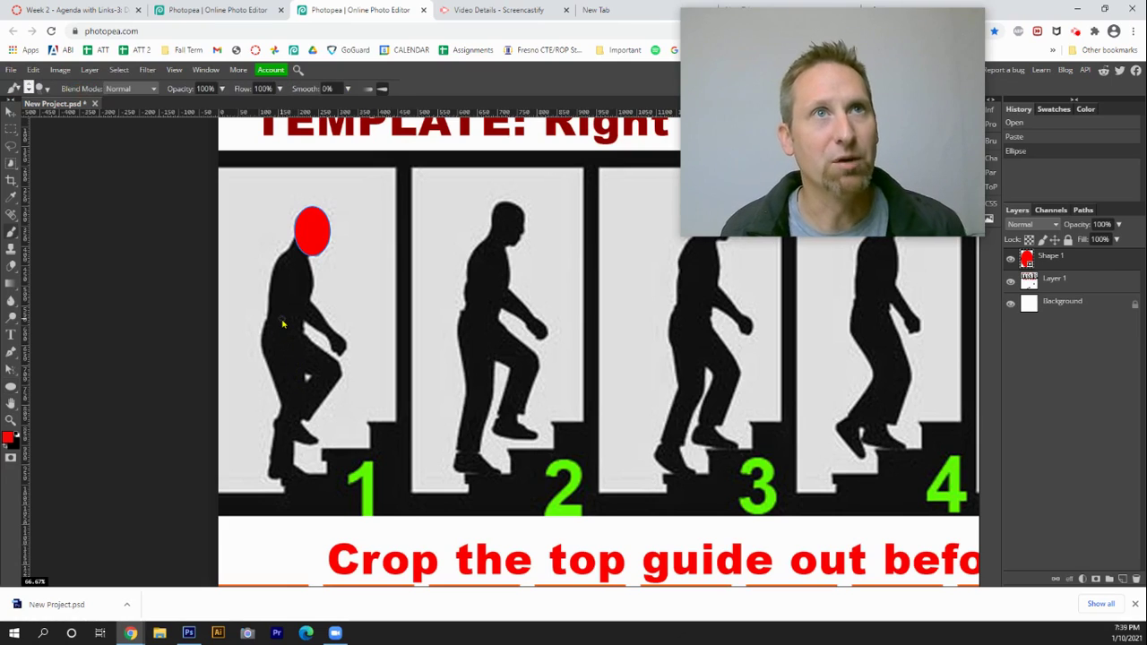
click(47, 90)
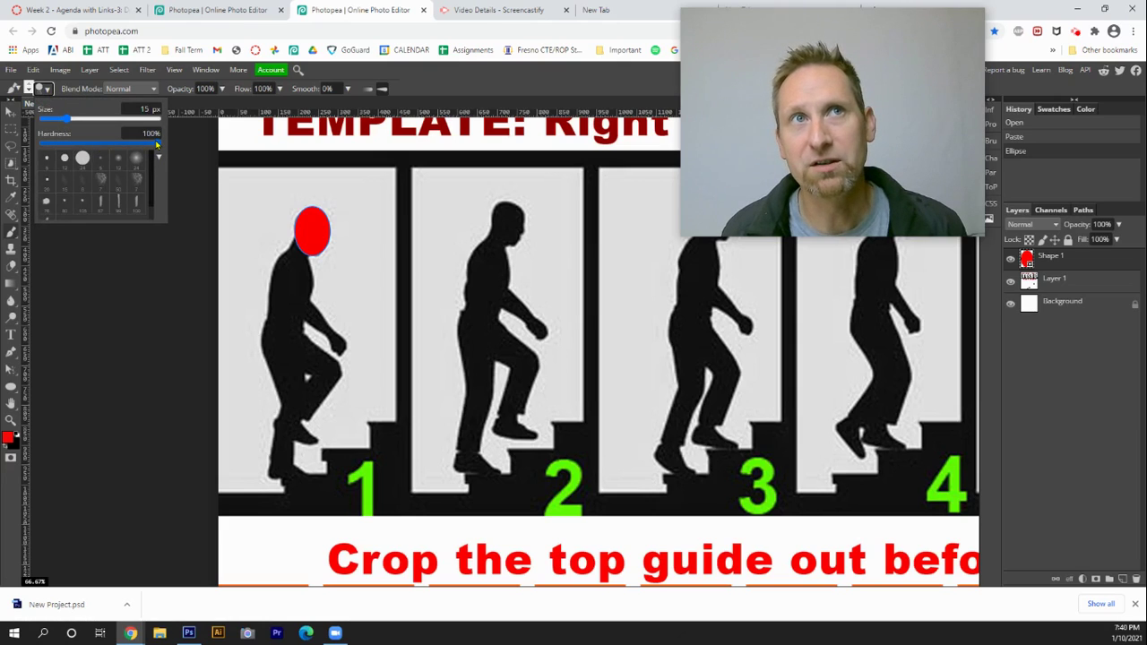
click(78, 120)
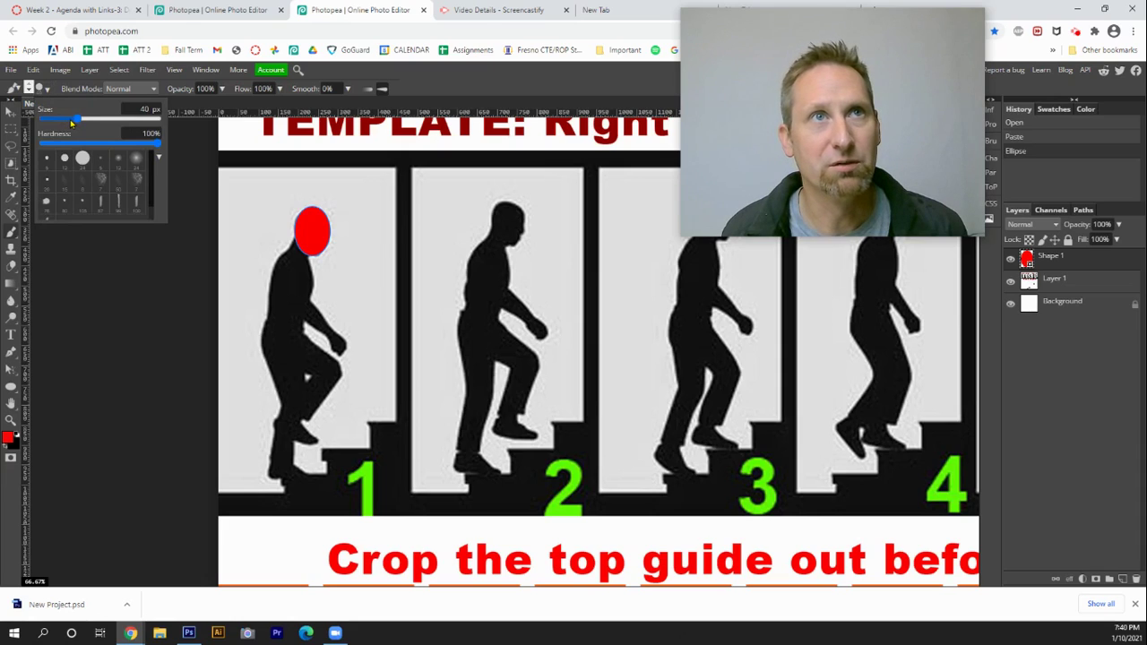
click(71, 120)
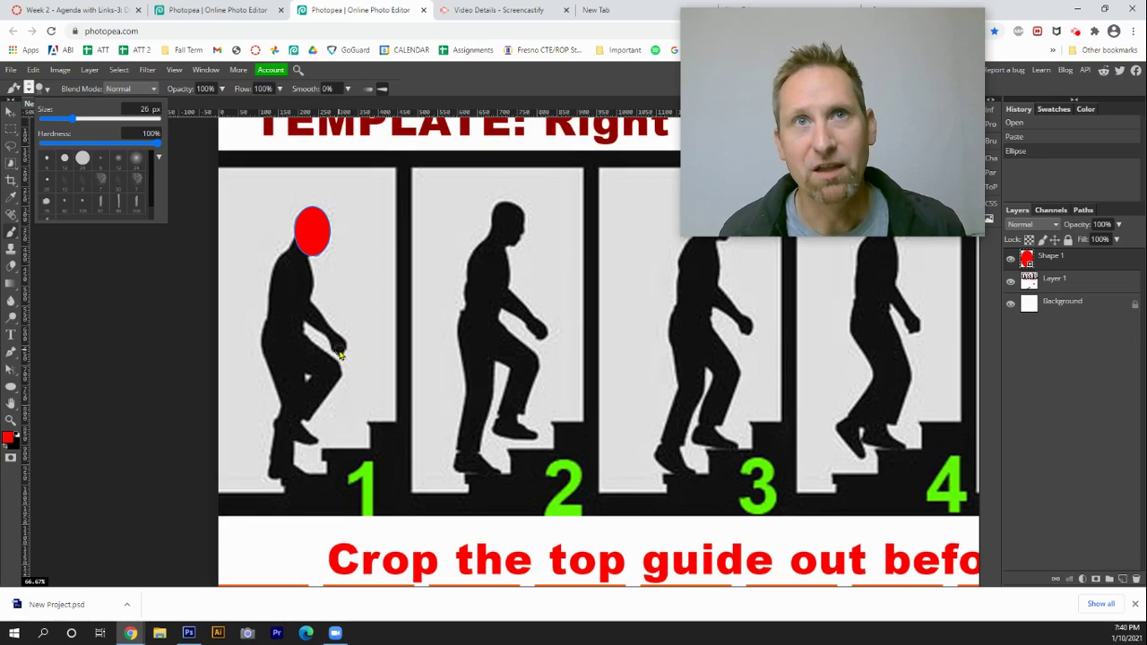
click(339, 355)
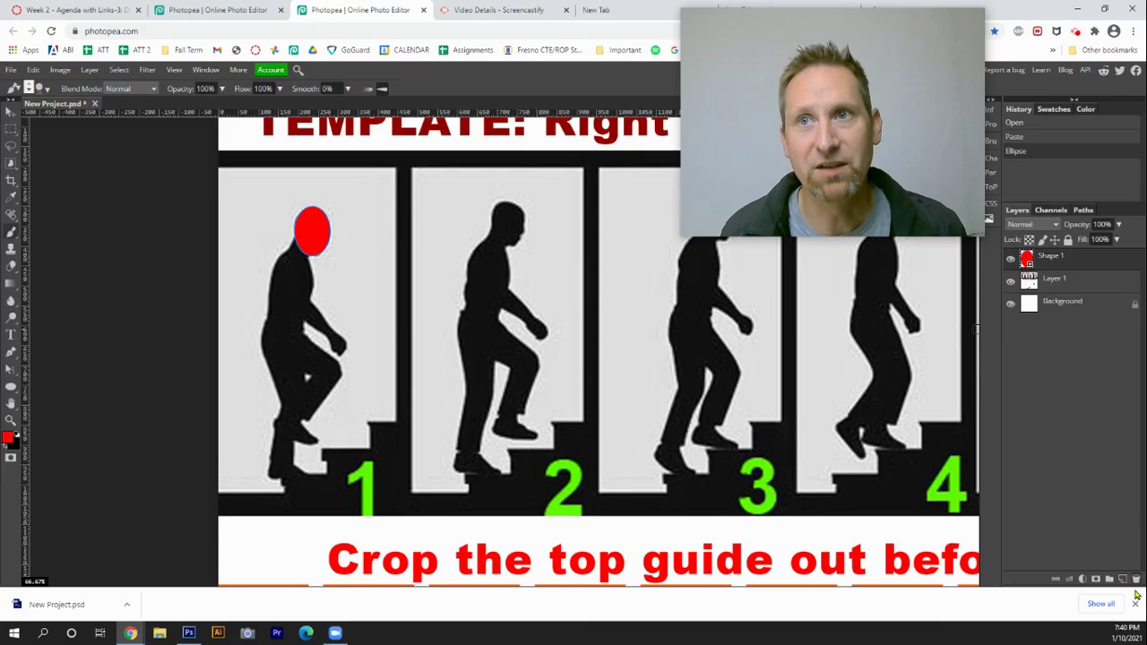
On a new layer, paint figure 1's red hand, arm, neck and torso down to the hip.
click(1134, 604)
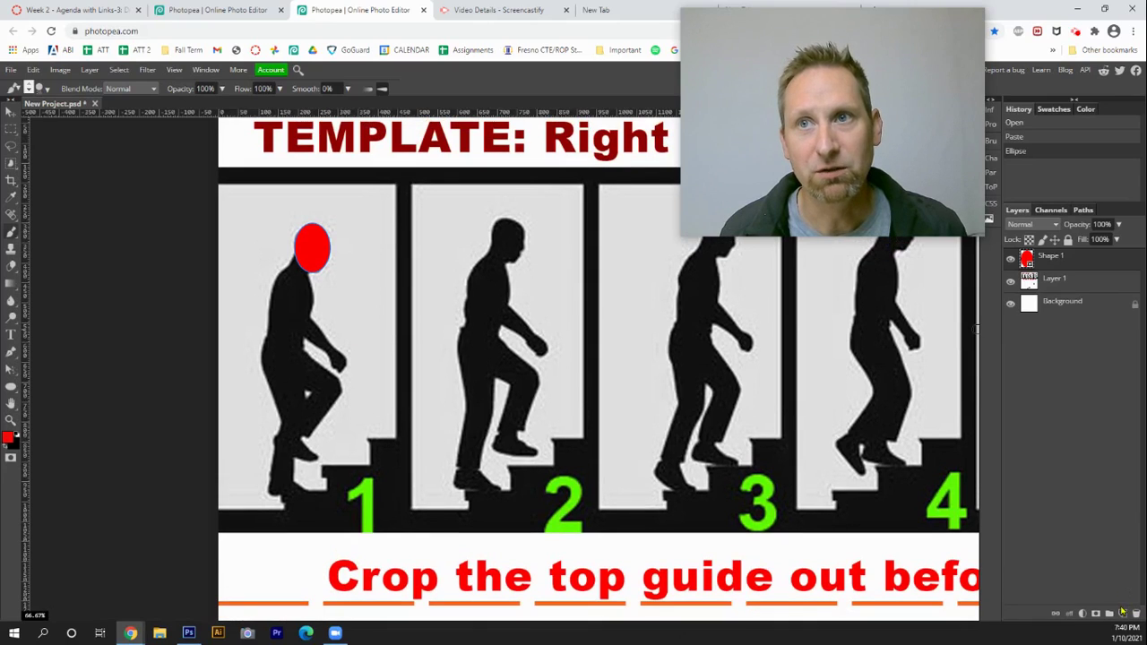
click(1123, 613)
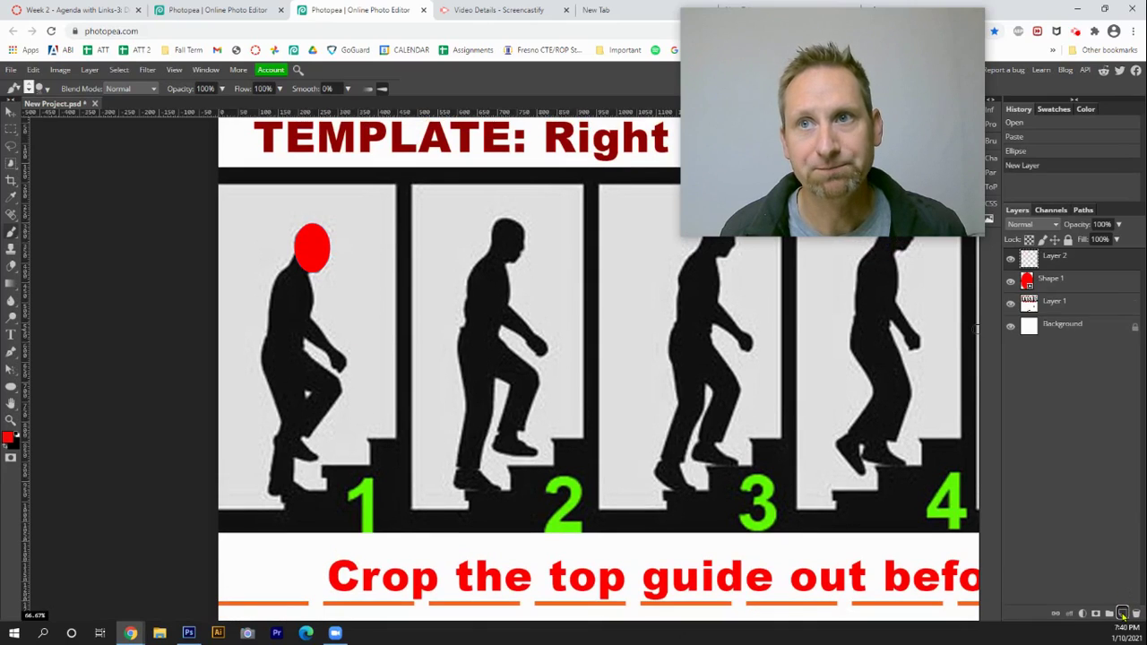
click(339, 364)
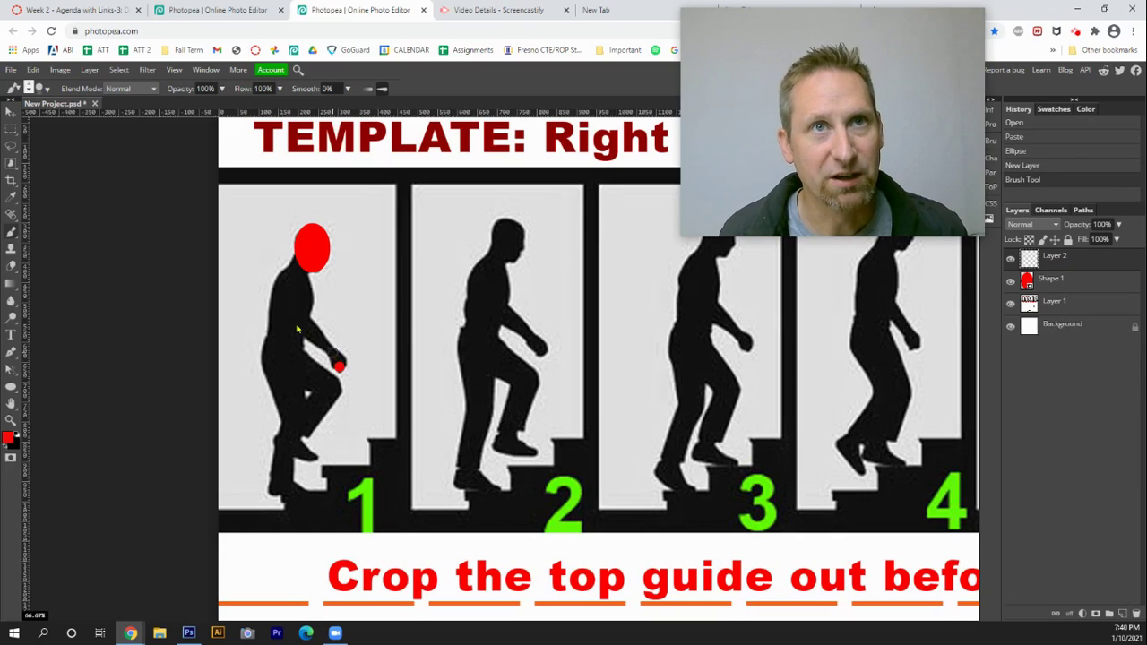
drag(334, 352, 343, 365)
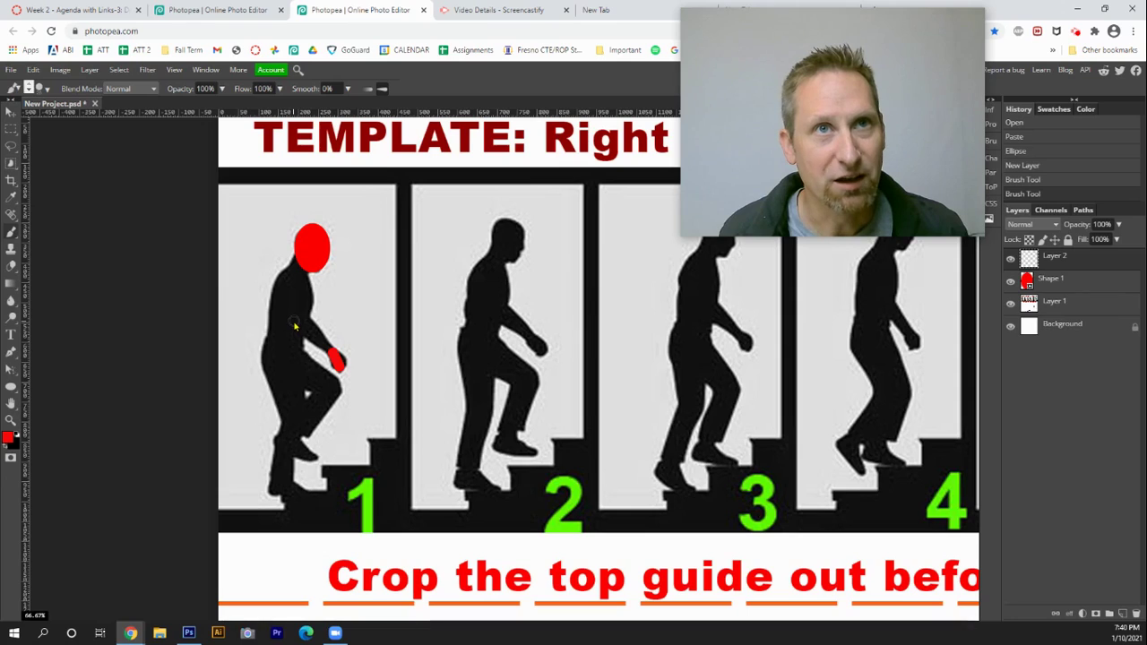
shift+click(292, 320)
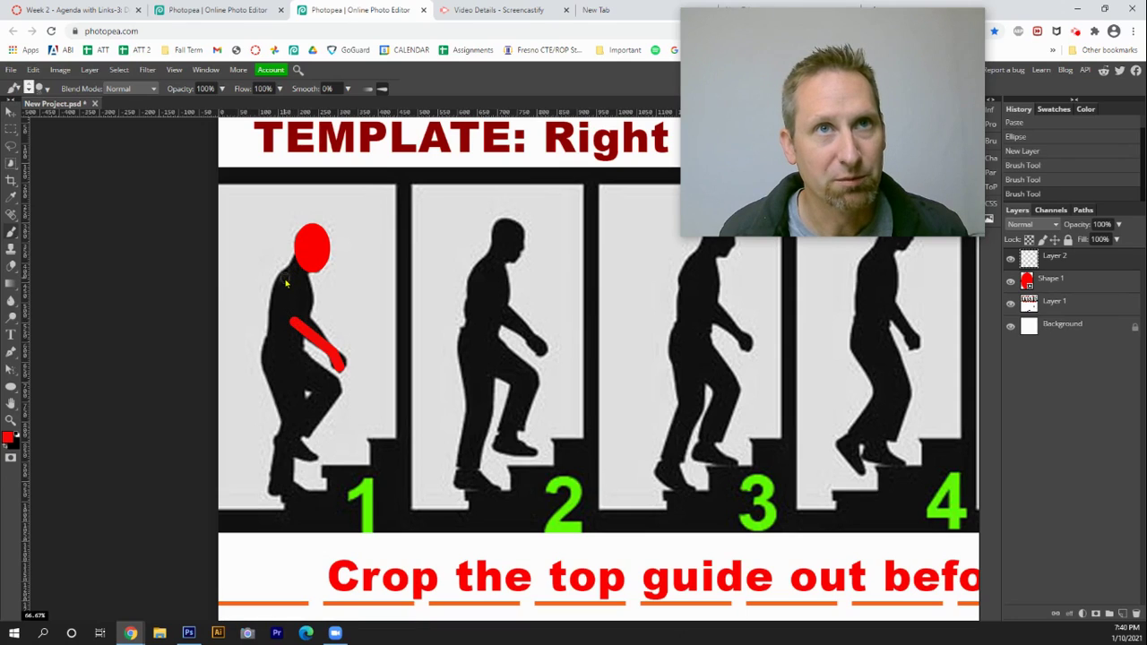
shift+click(285, 282)
shift+click(303, 269)
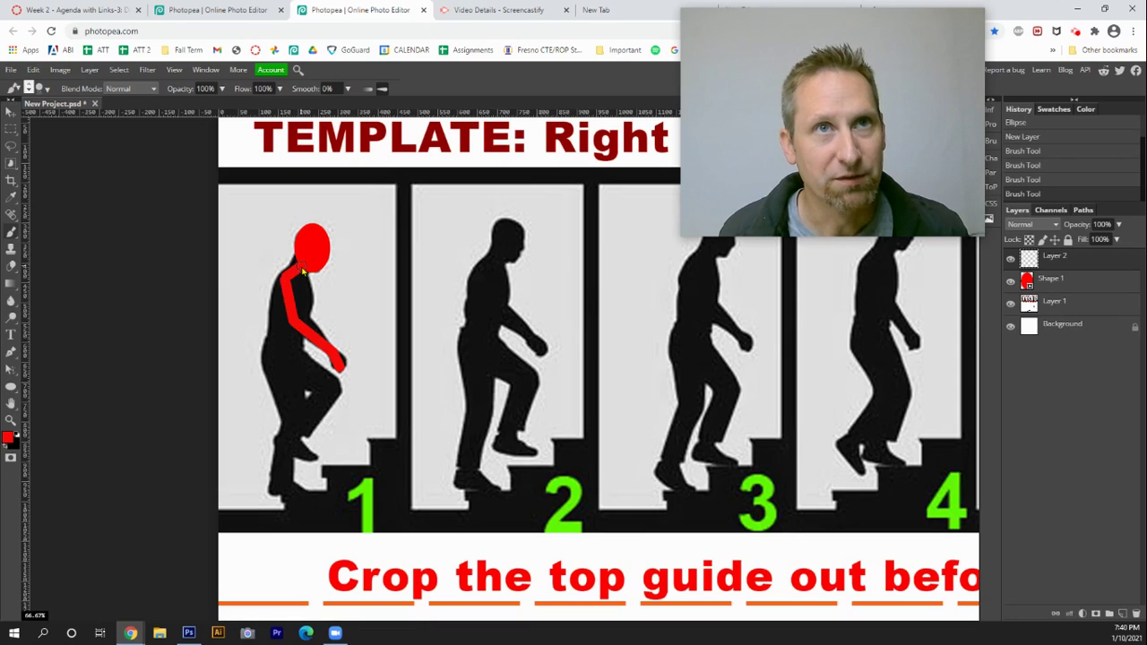
shift+click(281, 339)
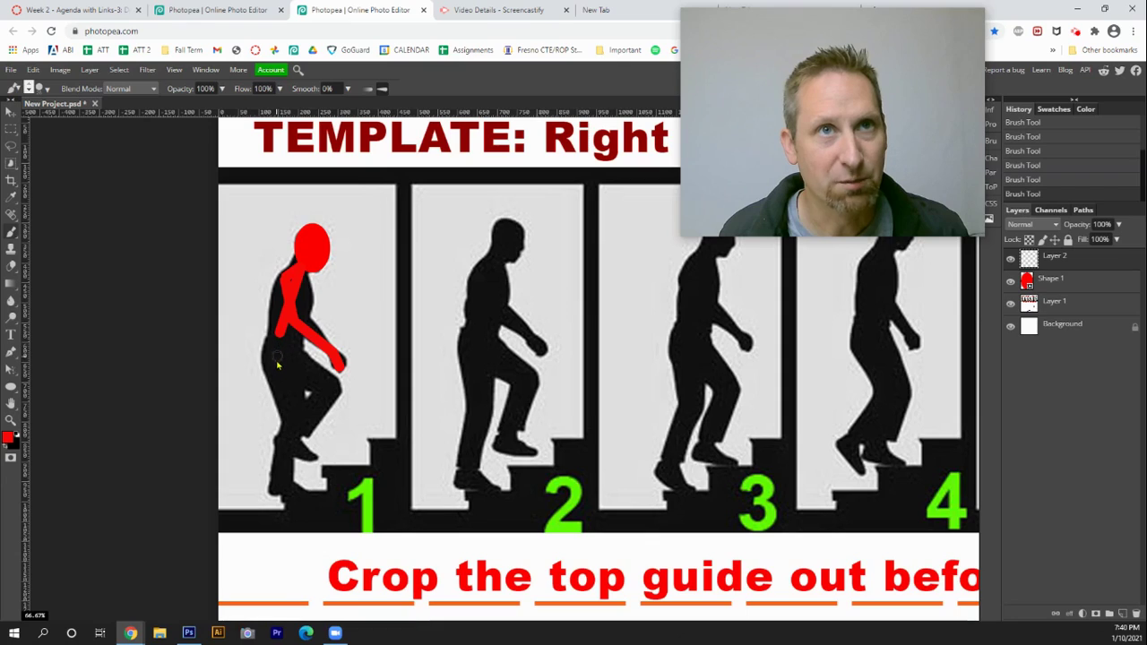
shift+click(273, 358)
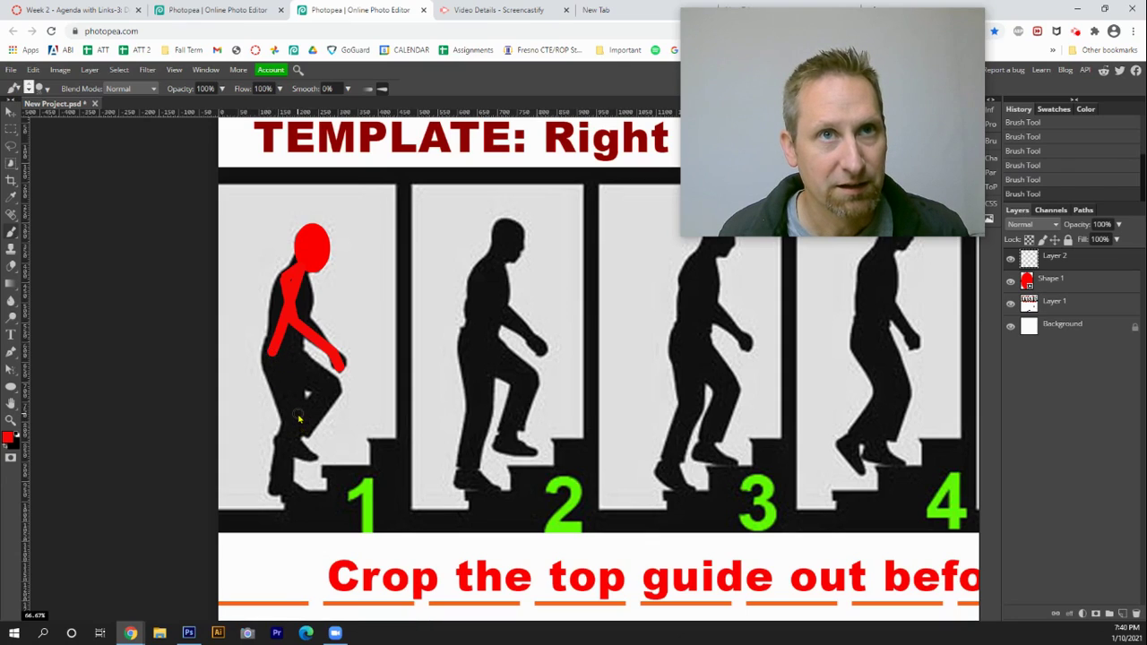
Paint figure 1's two red legs and feet, with the second knee raised.
shift+click(300, 417)
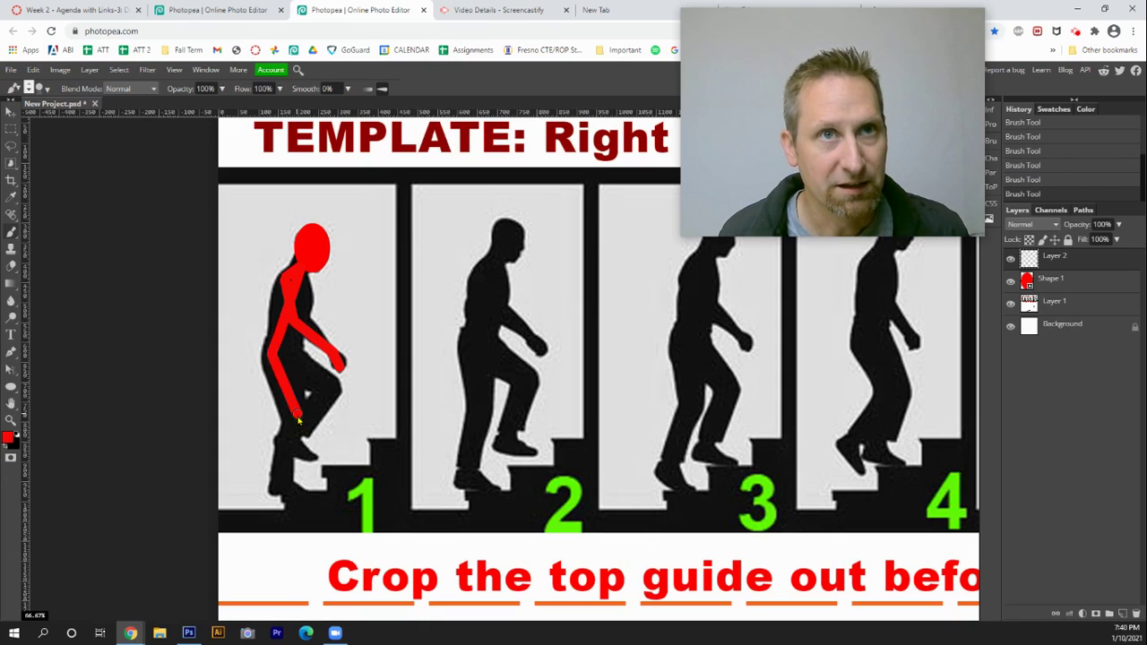
shift+click(273, 488)
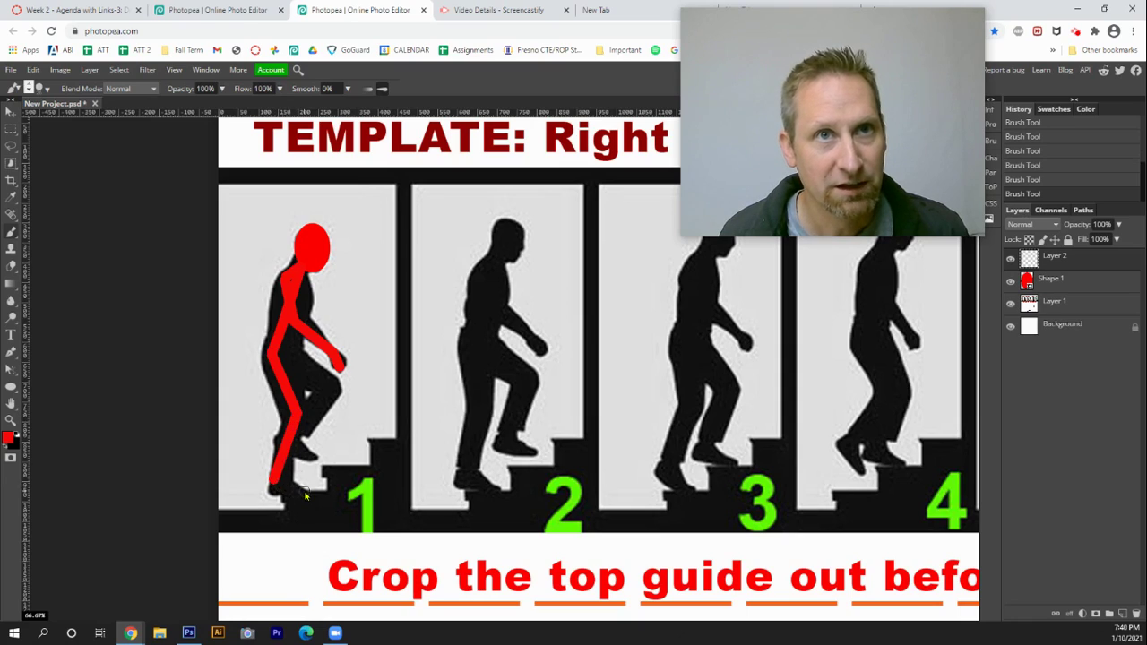
shift+click(307, 490)
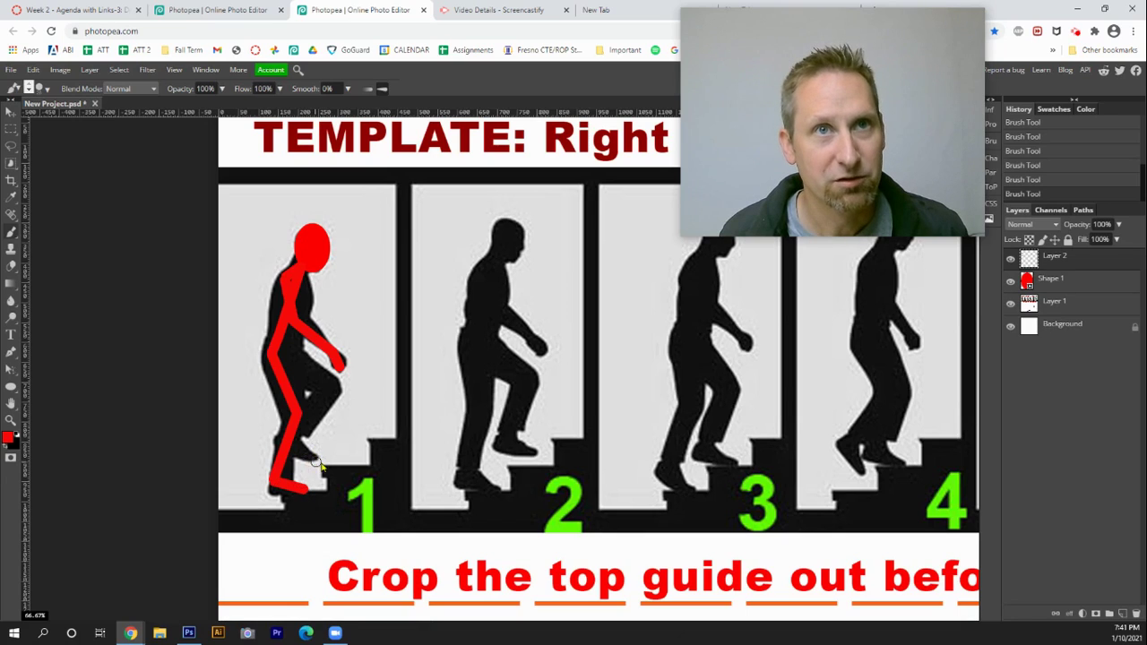
click(311, 458)
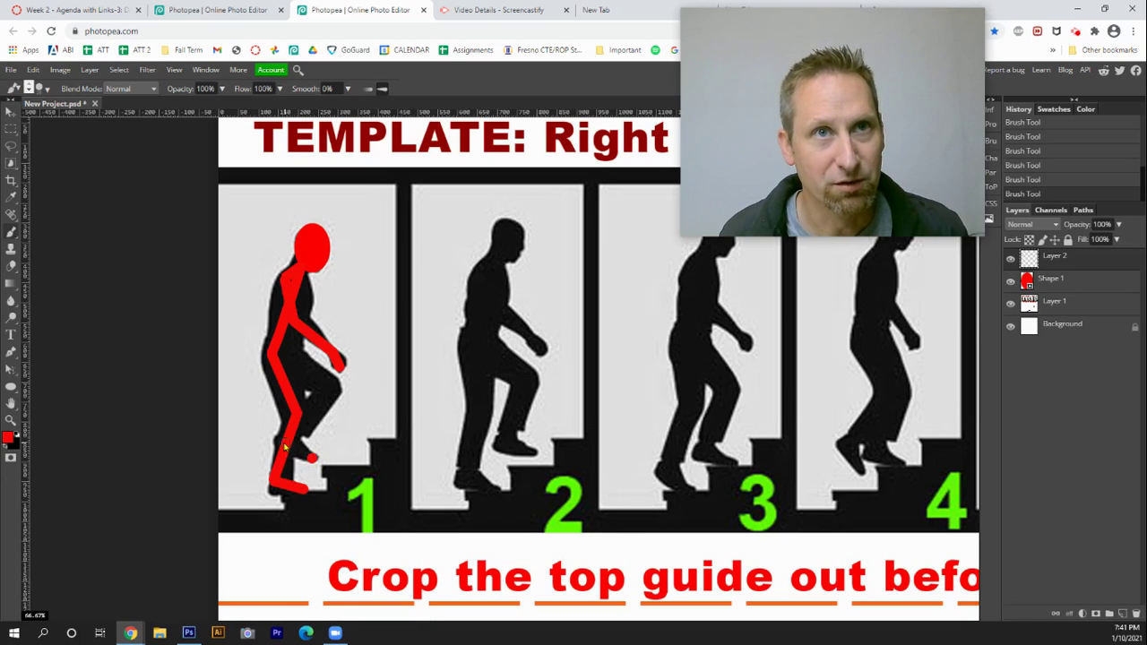
shift+click(275, 439)
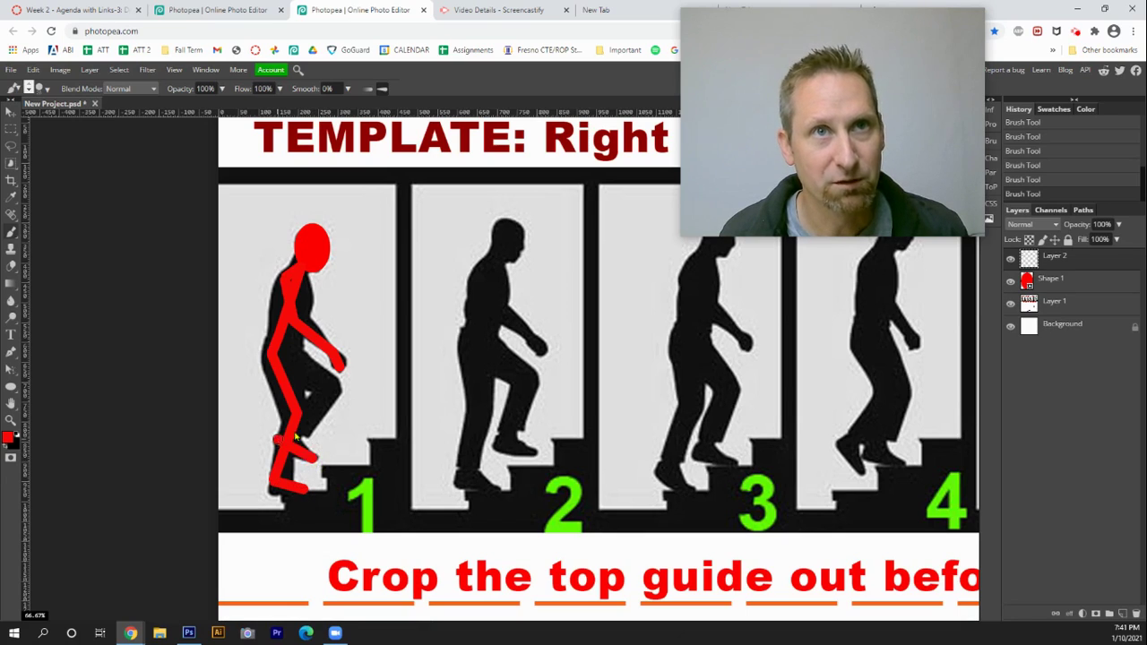
shift+click(334, 387)
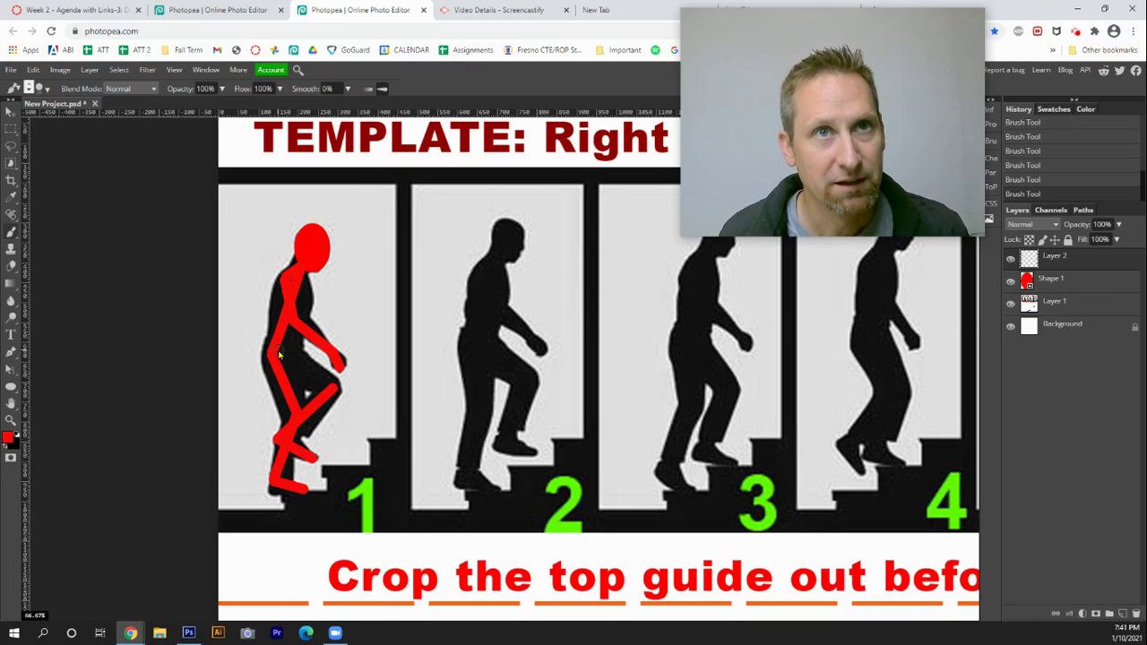
shift+click(279, 356)
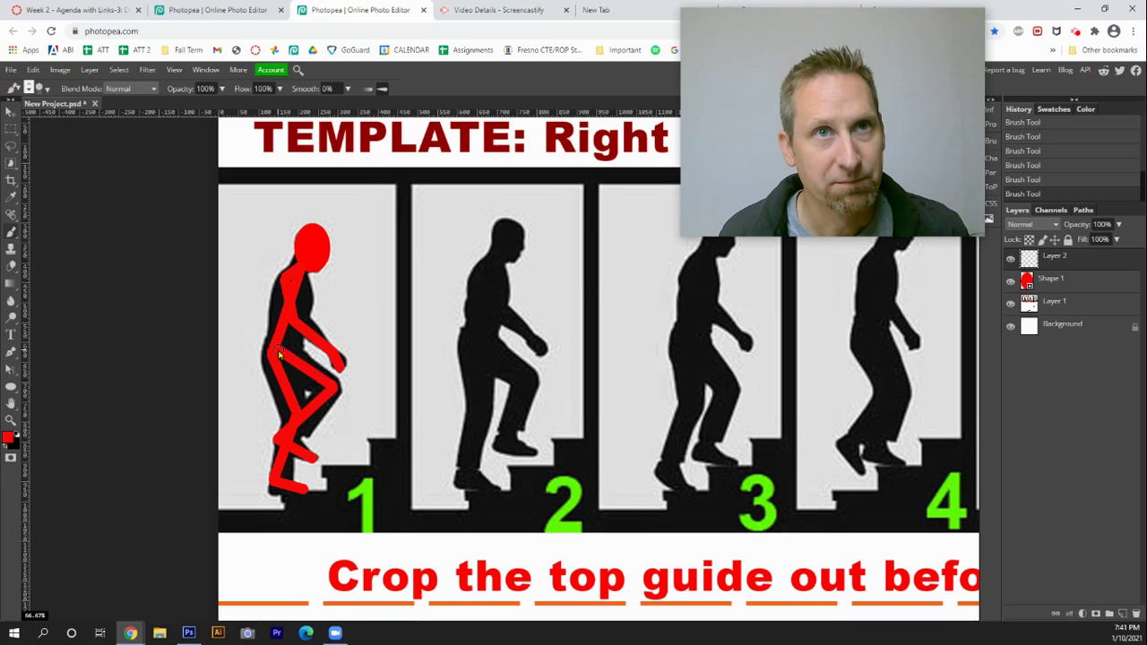
Merge the red head Shape 1 layer with the red body layer.
click(1083, 286)
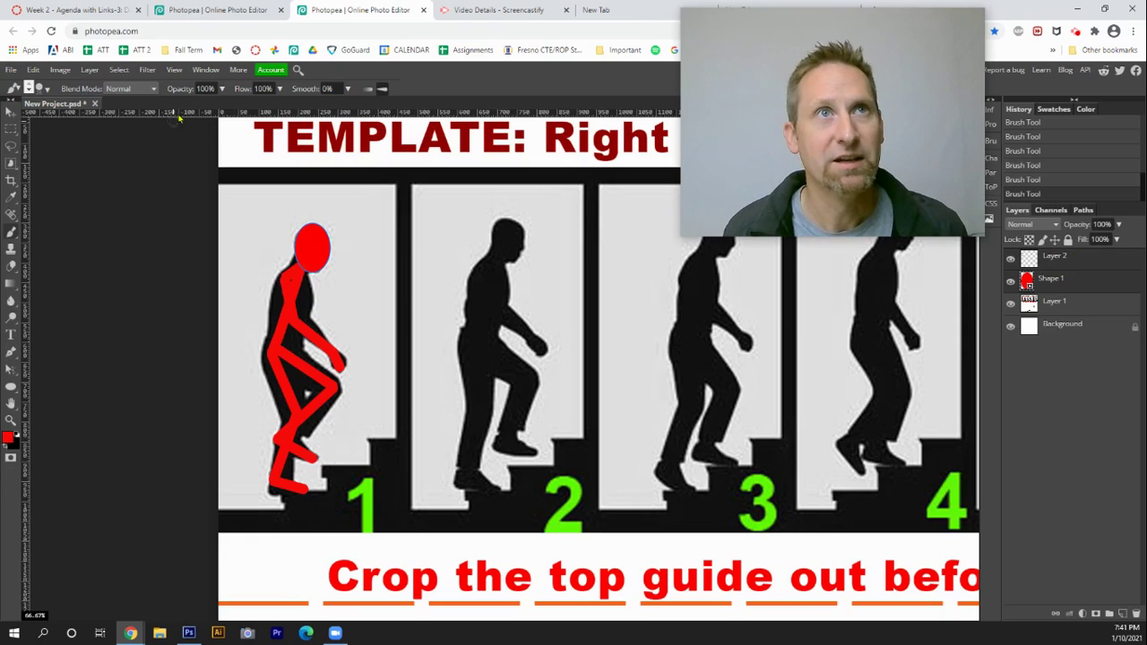
click(61, 72)
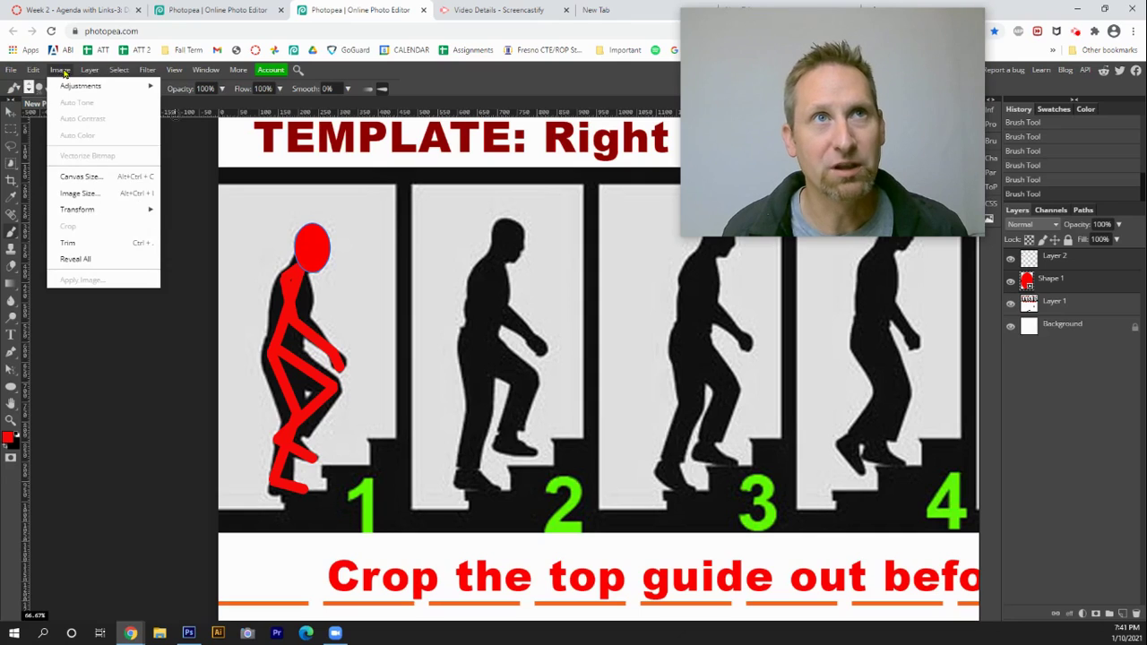
mouse_move(90, 72)
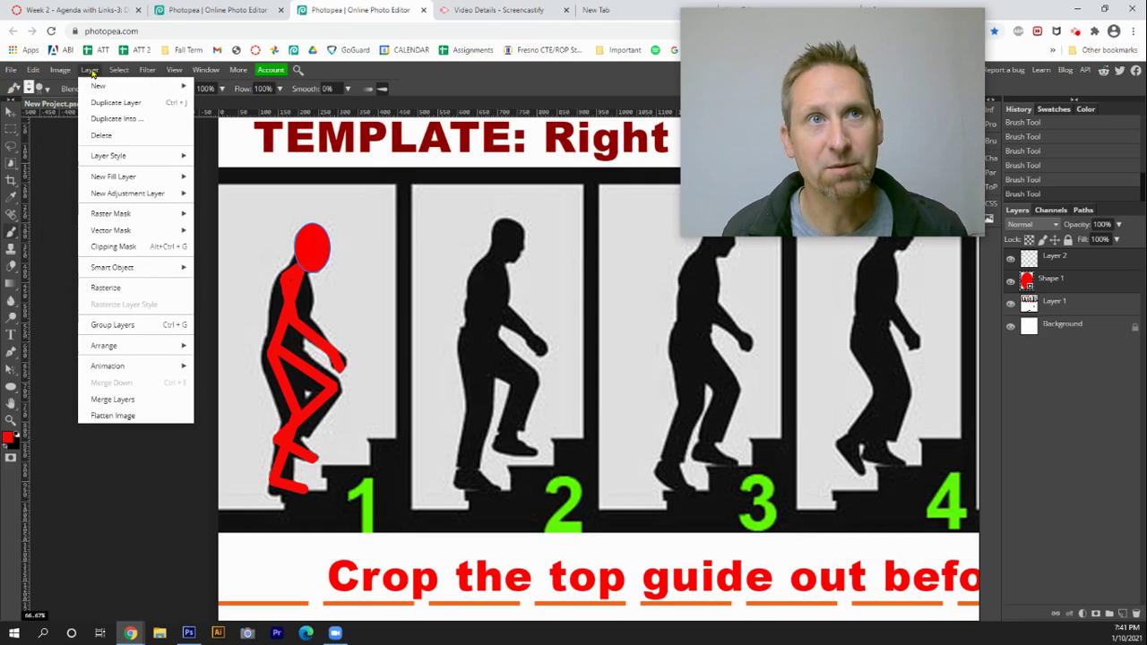
click(113, 399)
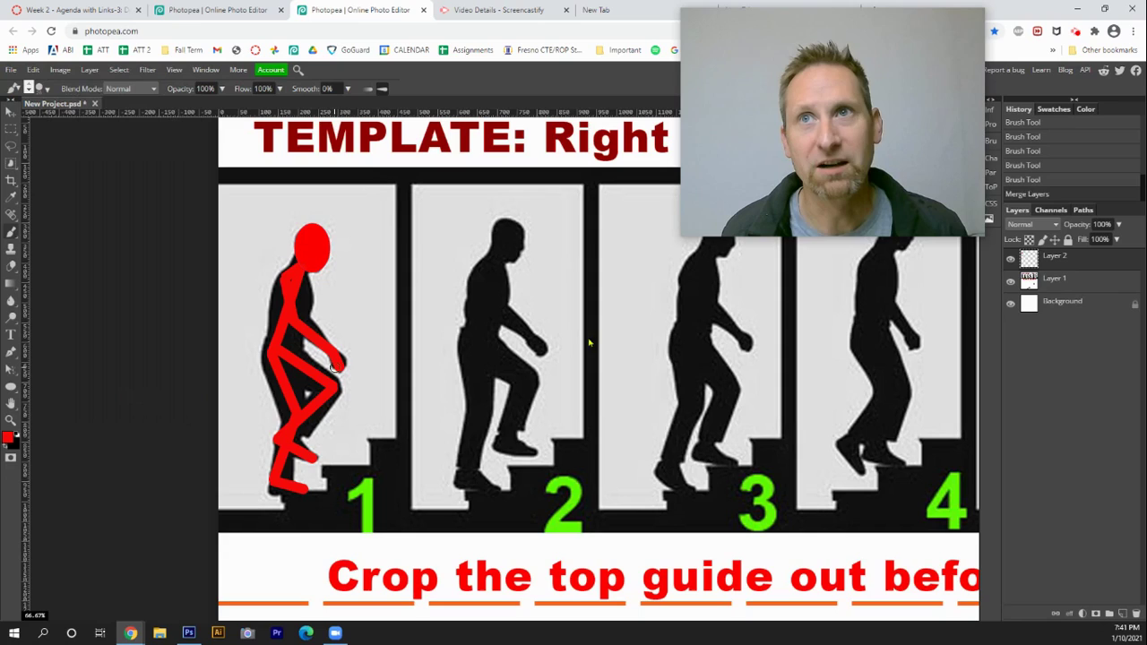
Rename the merged red figure layer to '_a_Body 1'.
double_click(1050, 256)
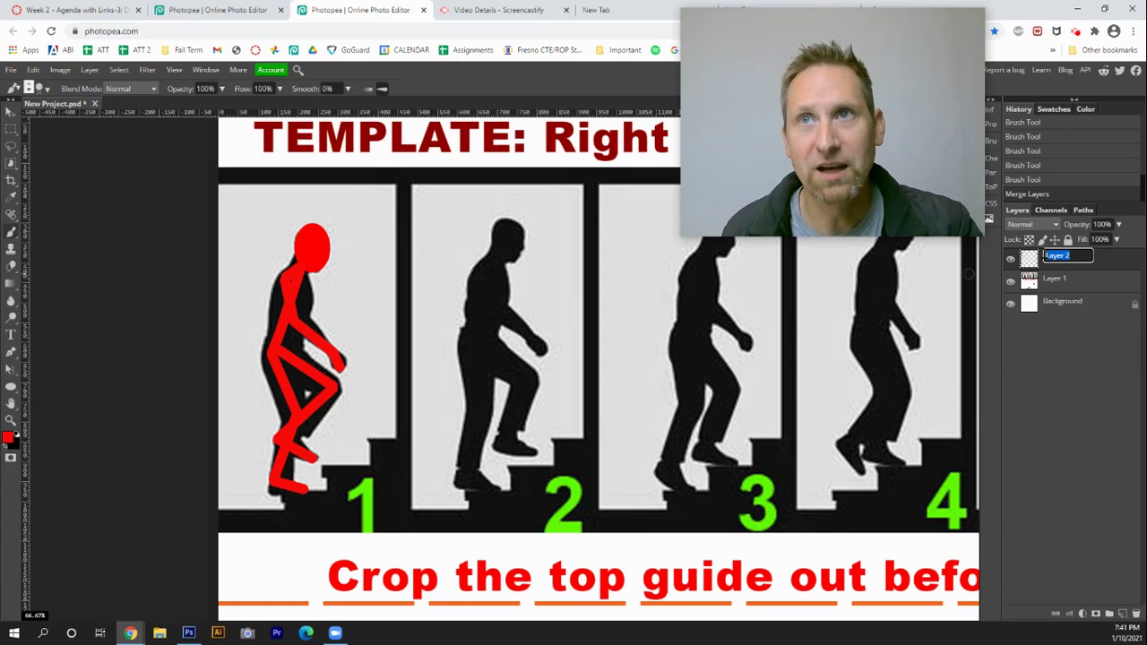
key(BackSpace)
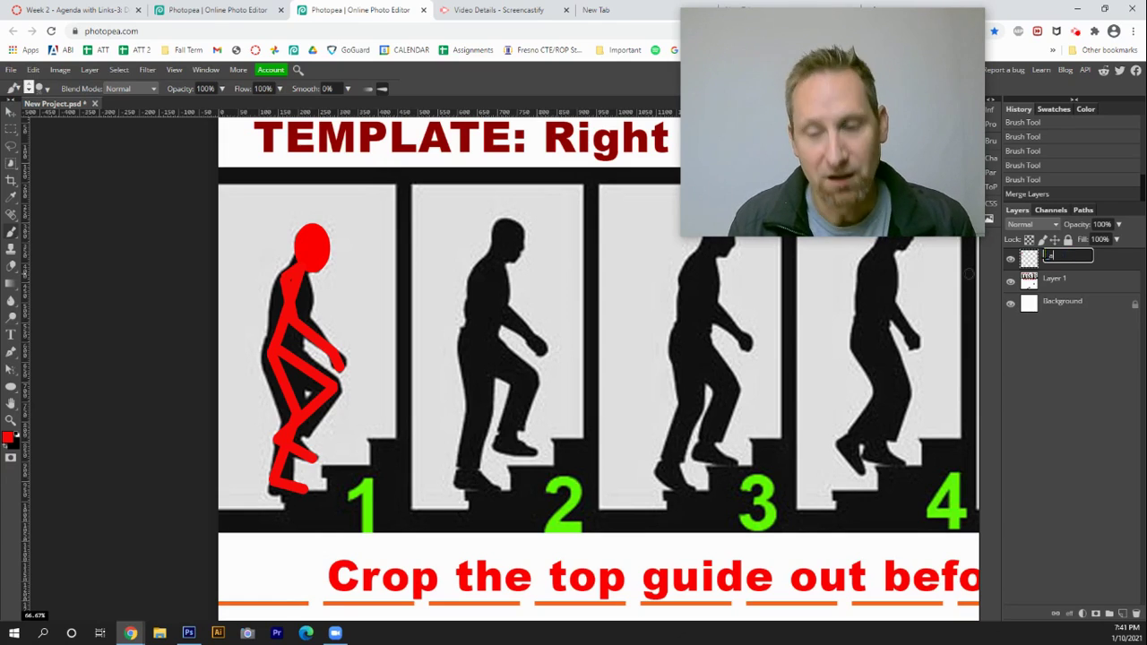
text(_a)
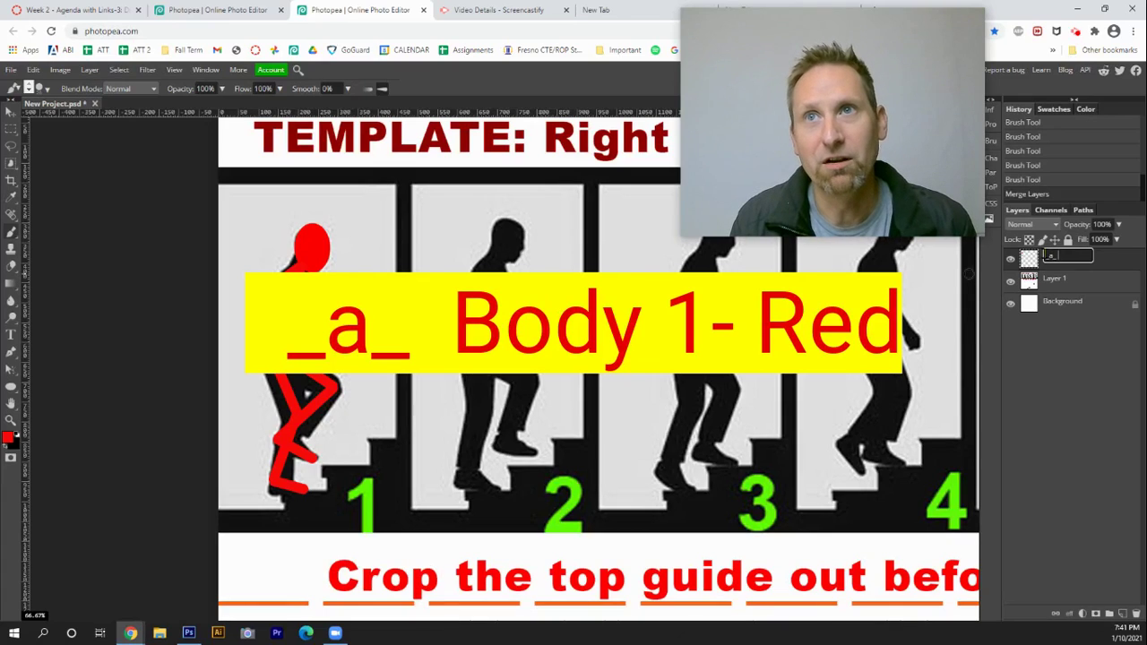
text(_Body)
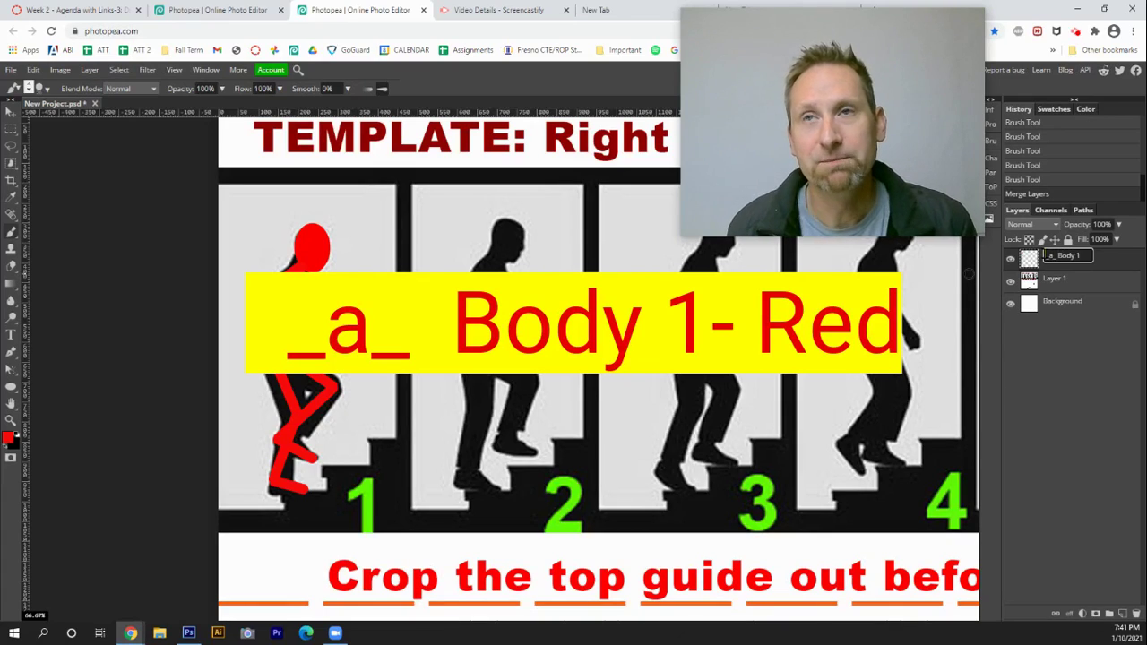
text( 1)
click(1050, 349)
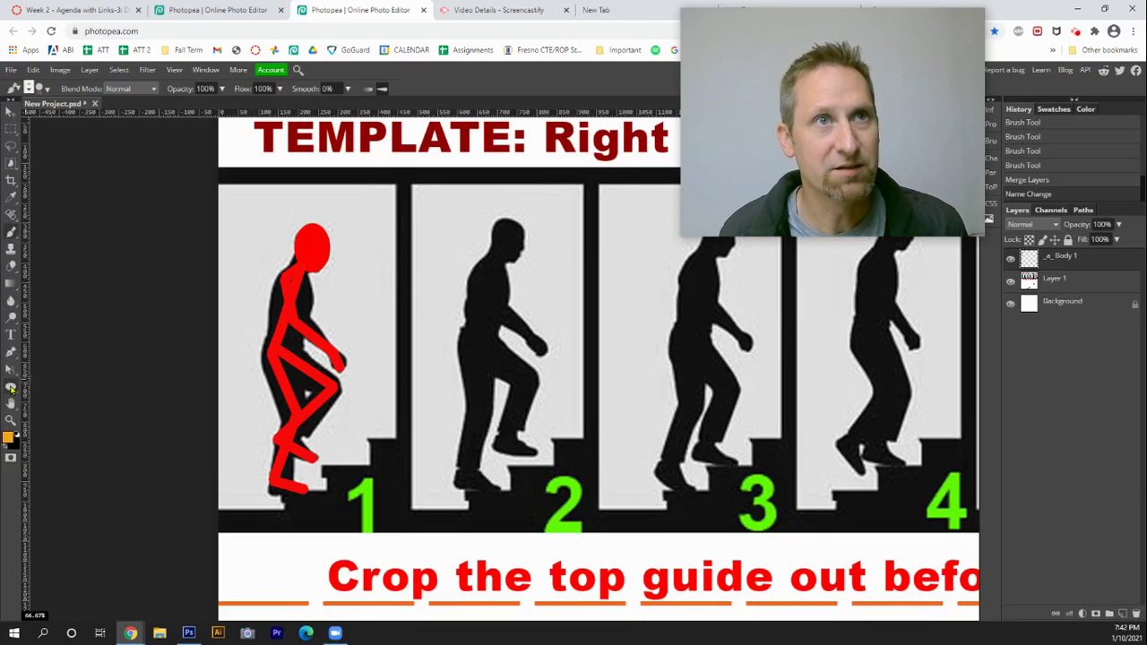
Draw an ellipse over figure 2's head and give it a solid ff9500 orange fill.
click(11, 388)
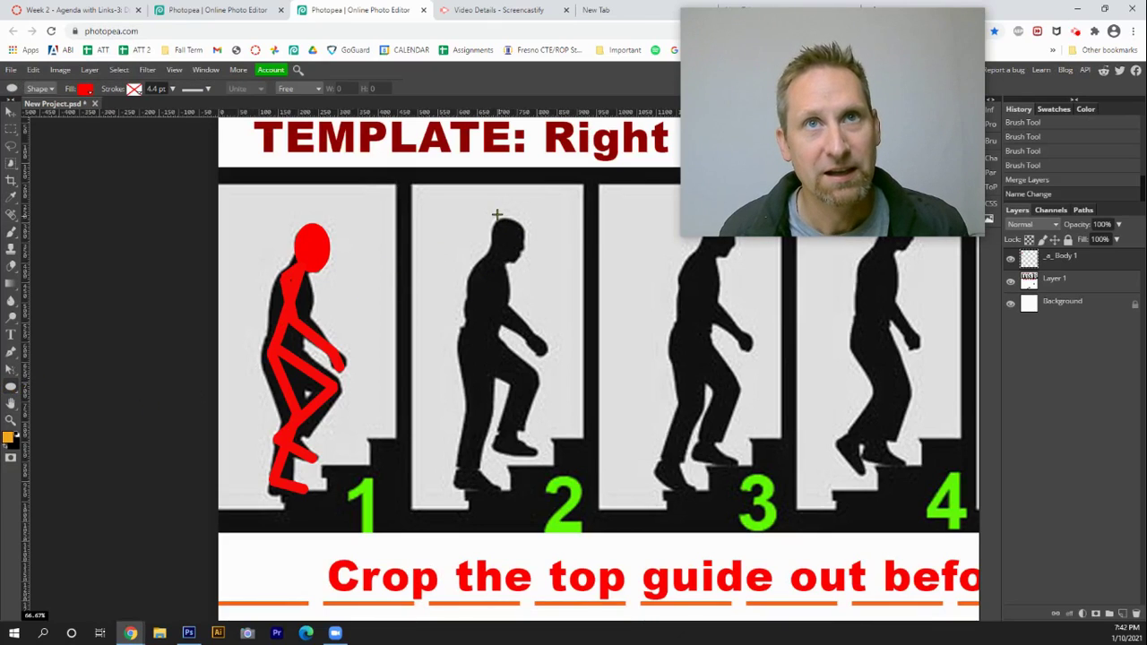
drag(495, 215, 528, 262)
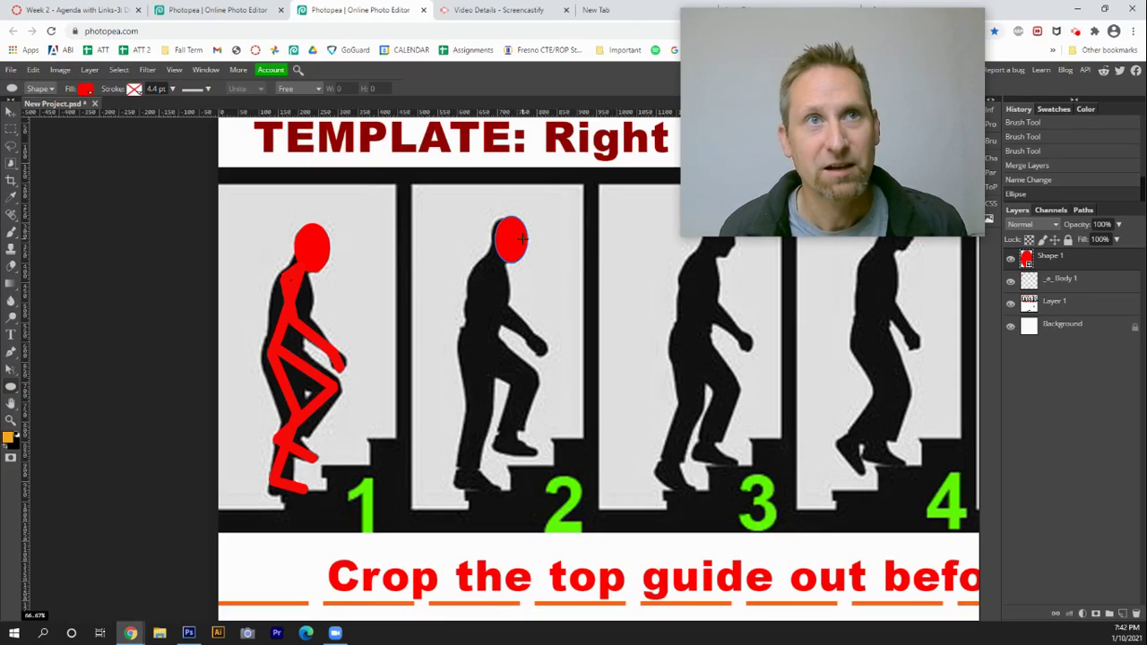
click(85, 90)
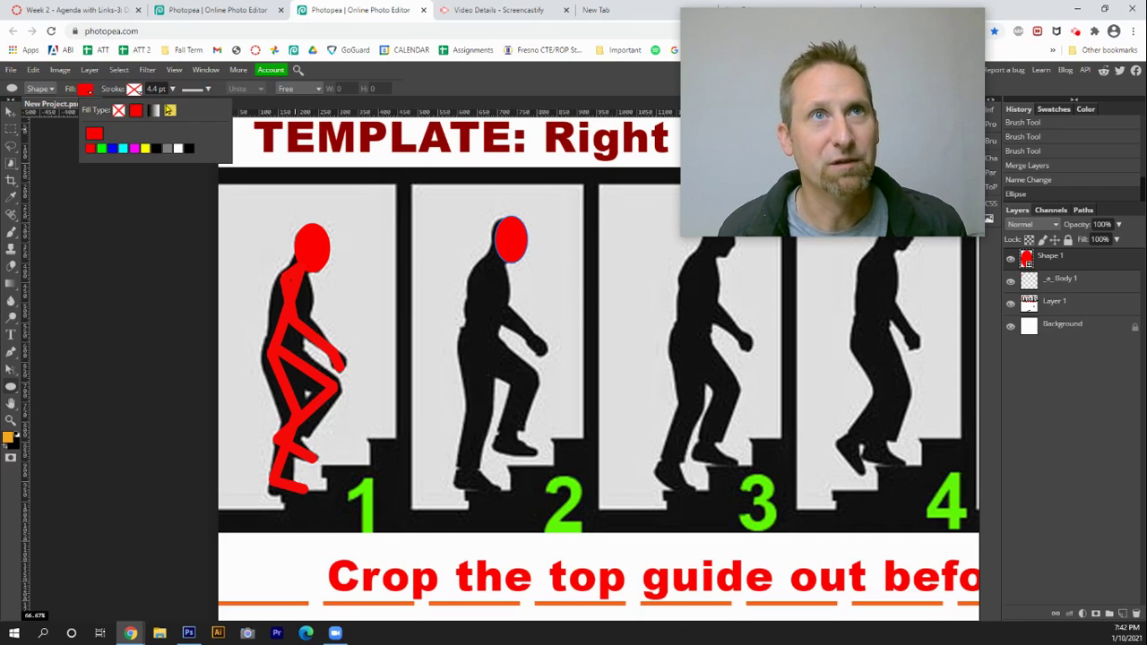
click(169, 109)
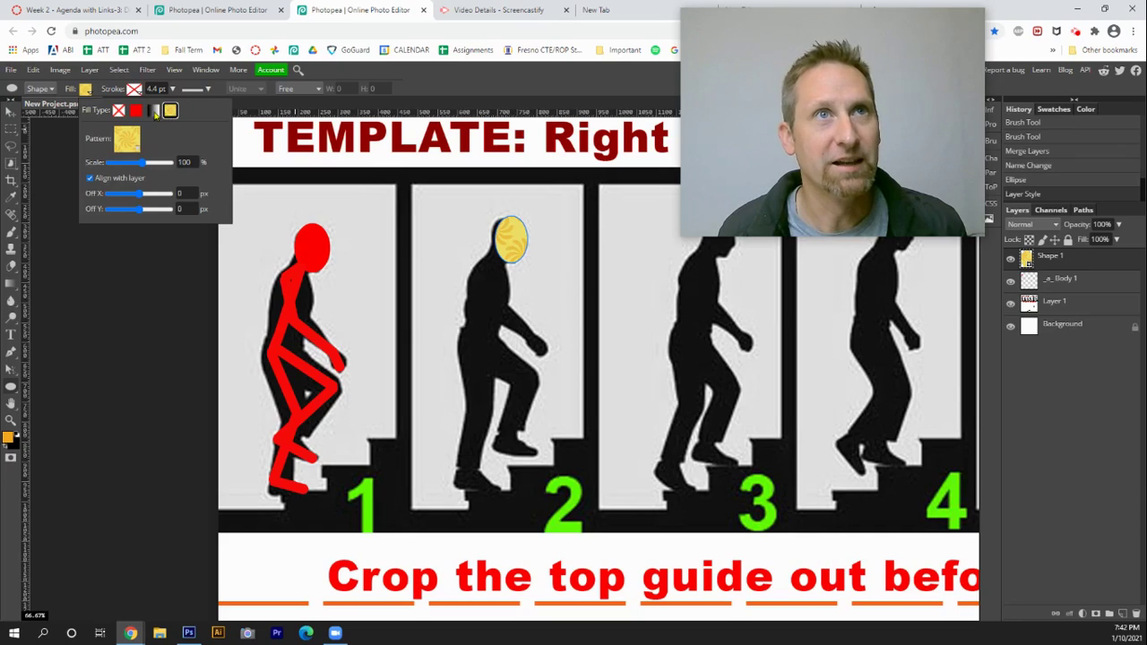
click(135, 110)
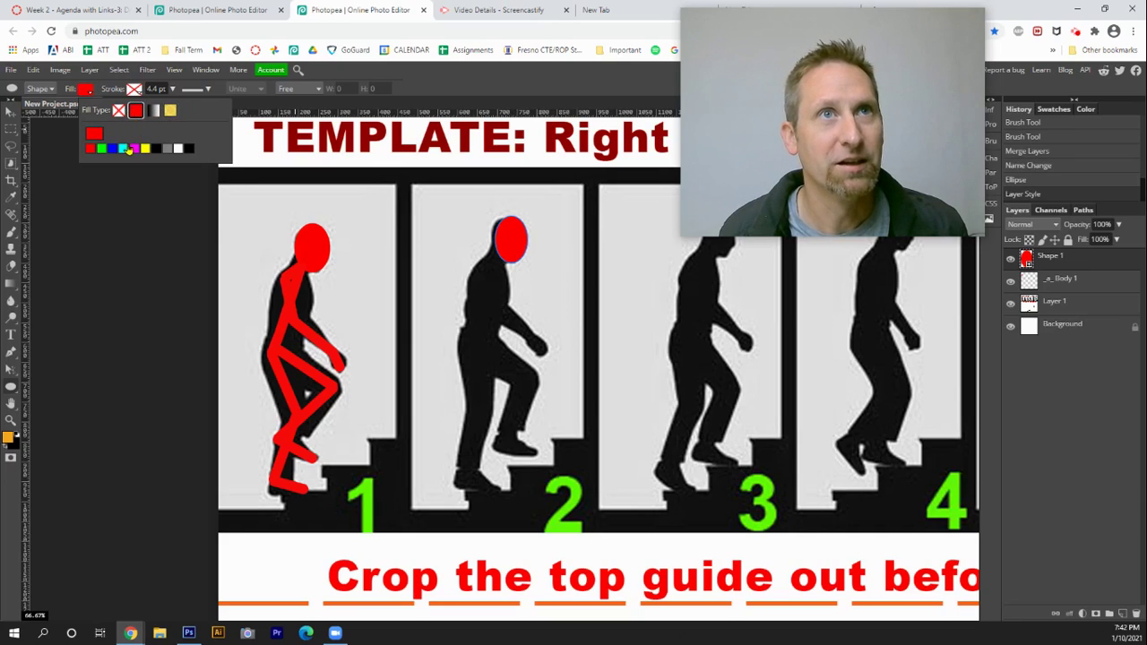
click(95, 135)
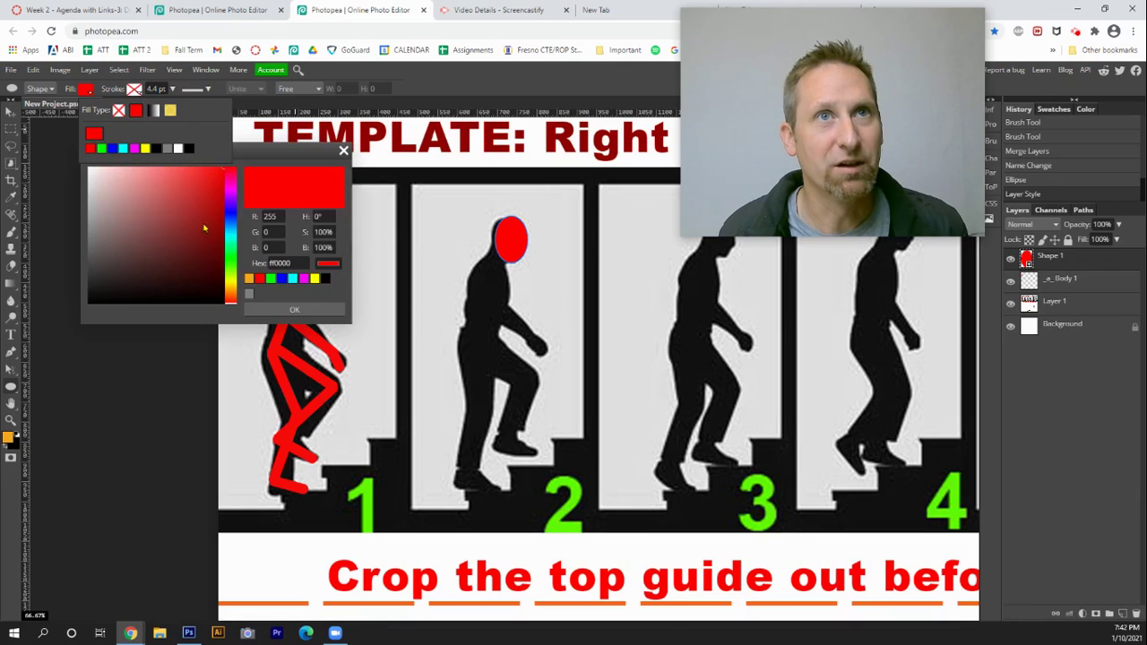
drag(231, 295, 232, 289)
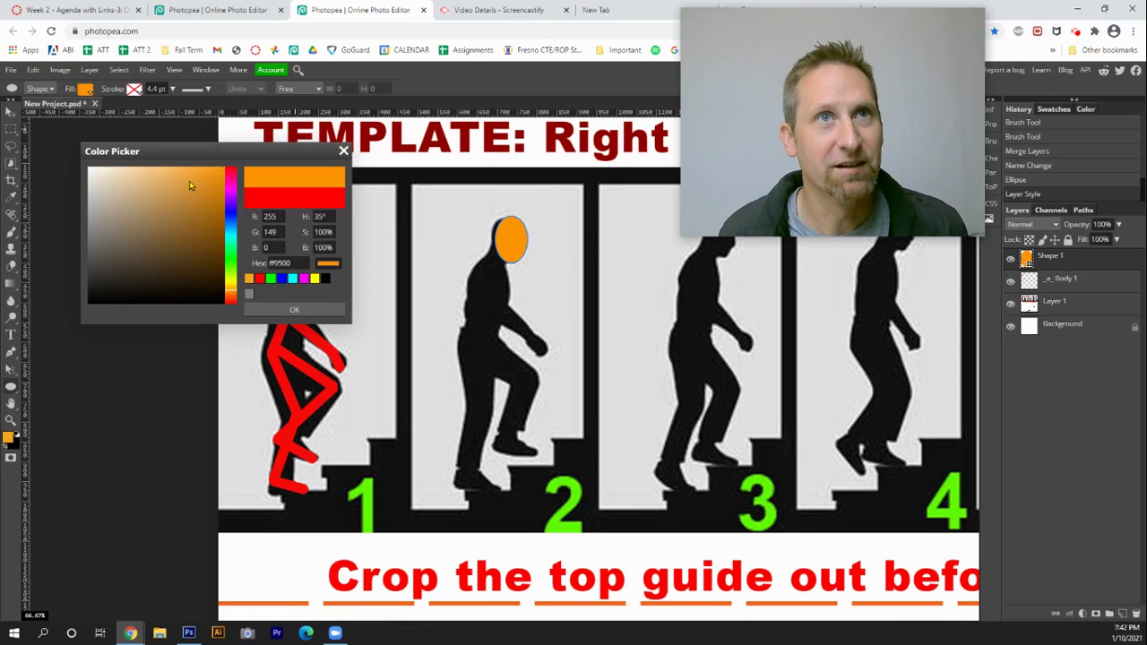
click(294, 309)
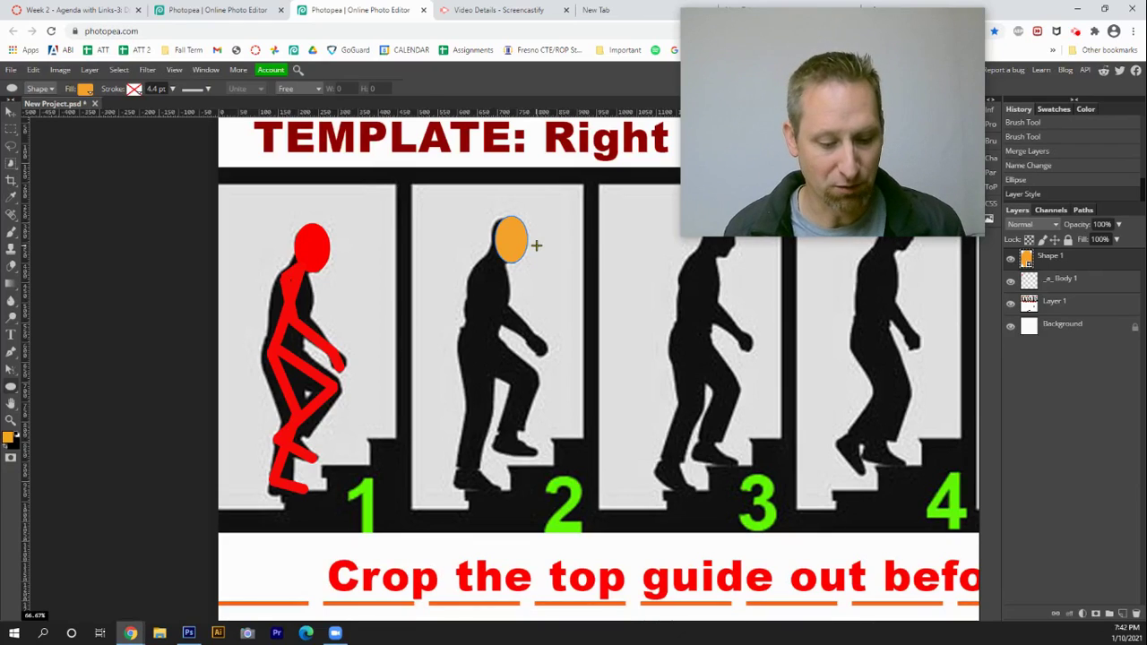
Nudge the orange head into position with arrow keys, then return to the Brush.
key(v)
key(Left)
key(Left)
key(Left)
key(Left)
key(Left)
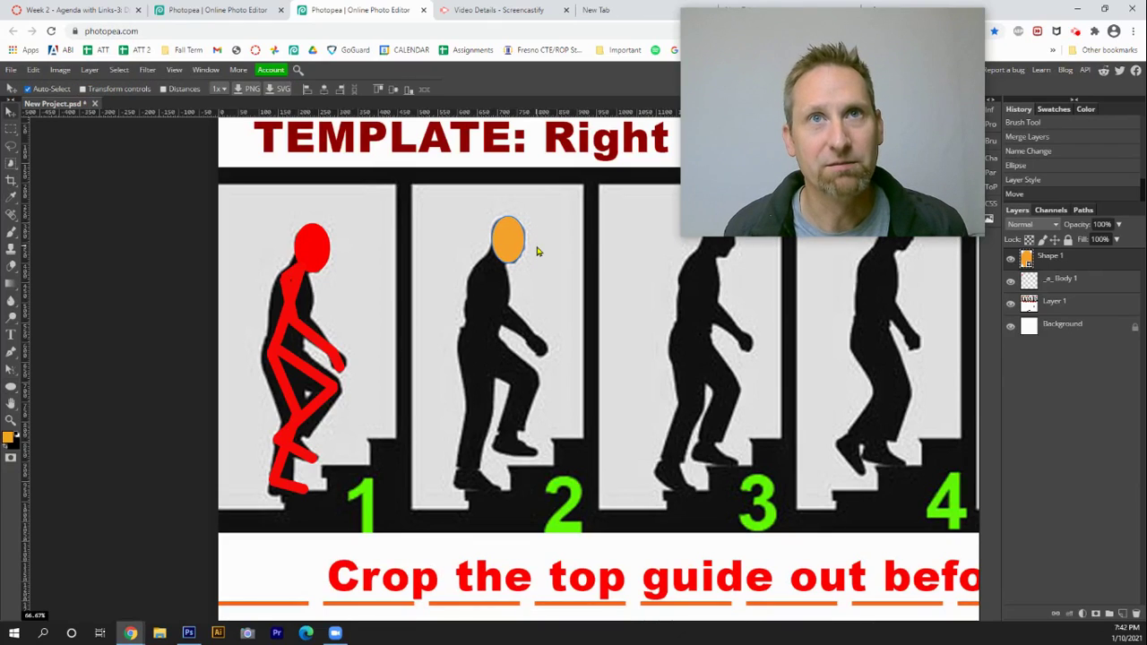
key(Right)
key(Left)
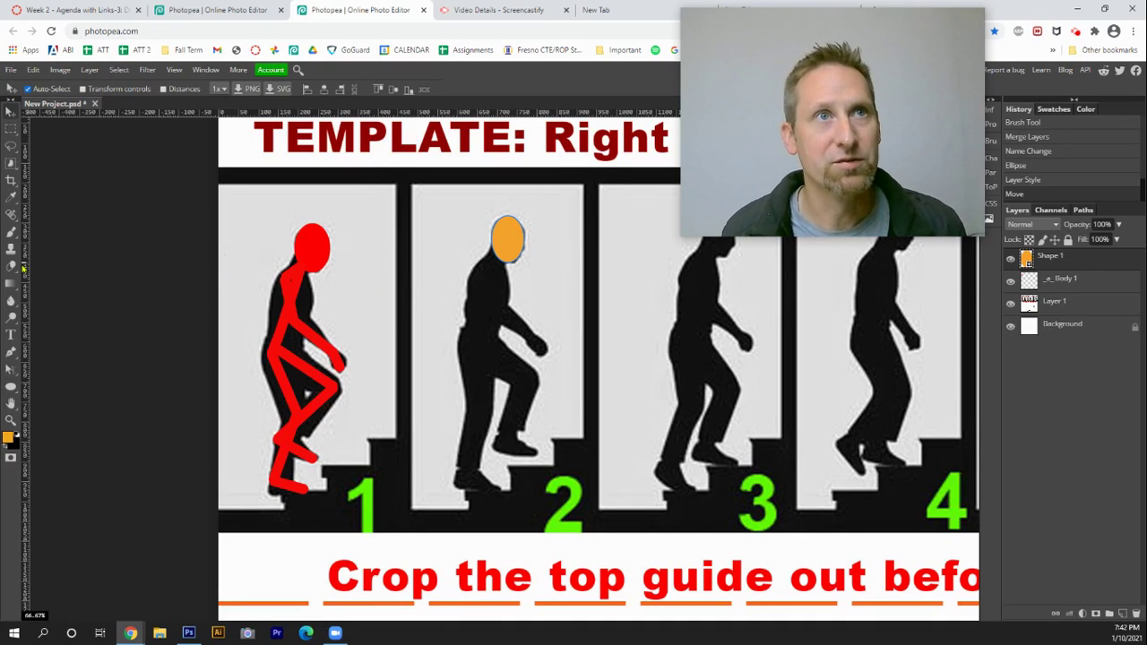
key(b)
click(218, 298)
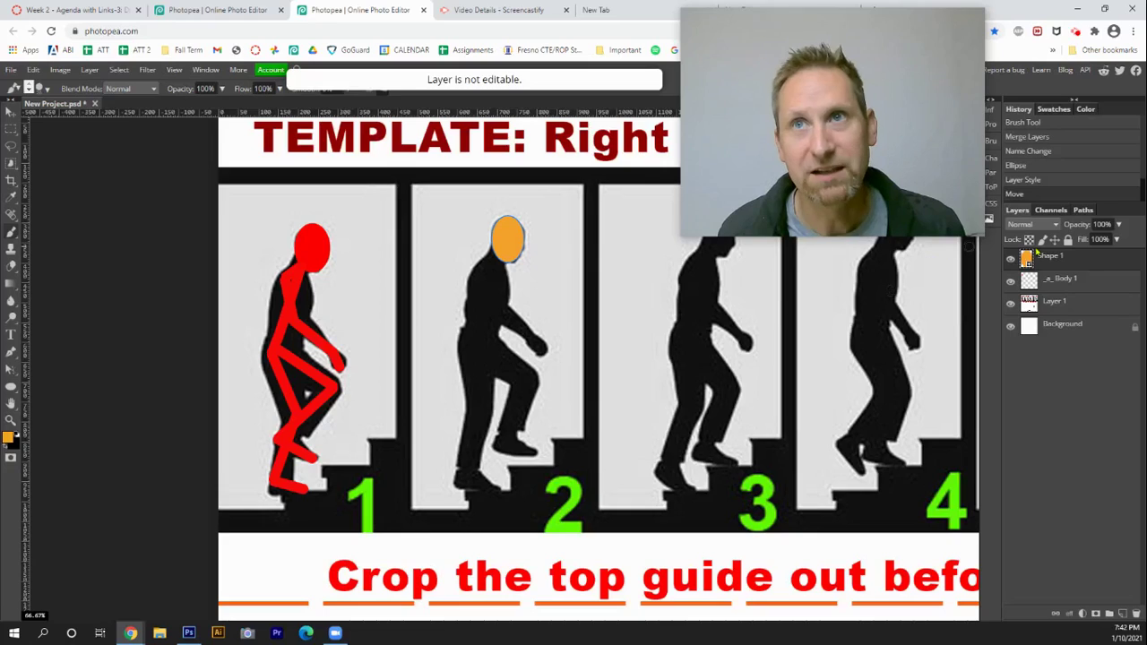
On a new layer, paint figure 2's orange hand, arm and torso.
click(1123, 614)
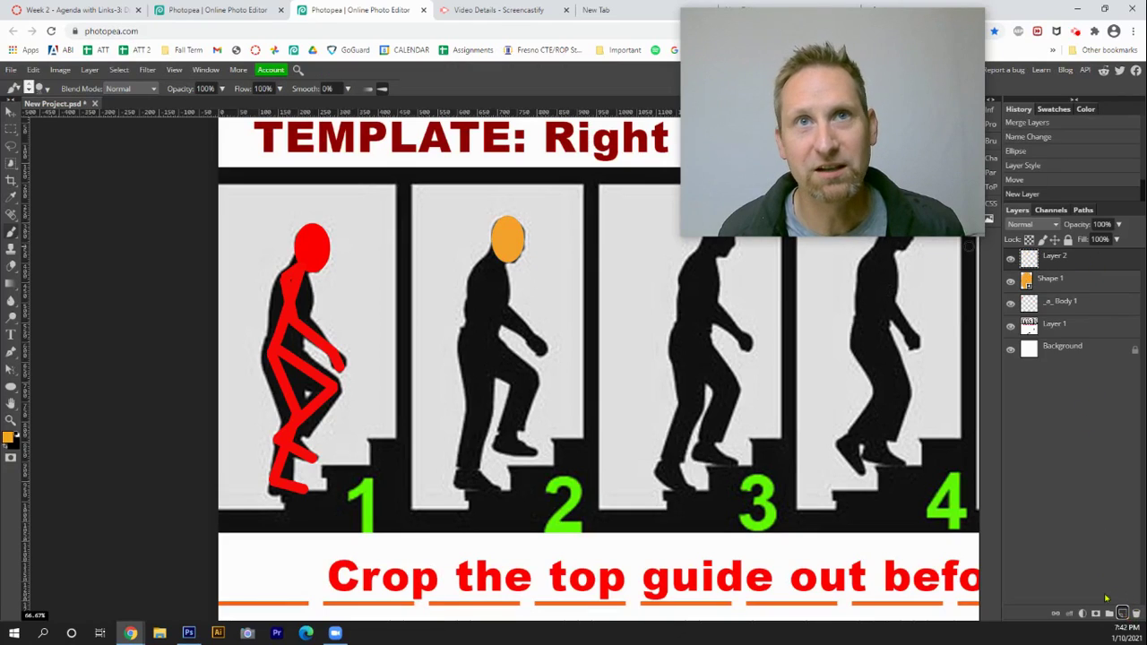
click(534, 346)
drag(543, 348, 530, 338)
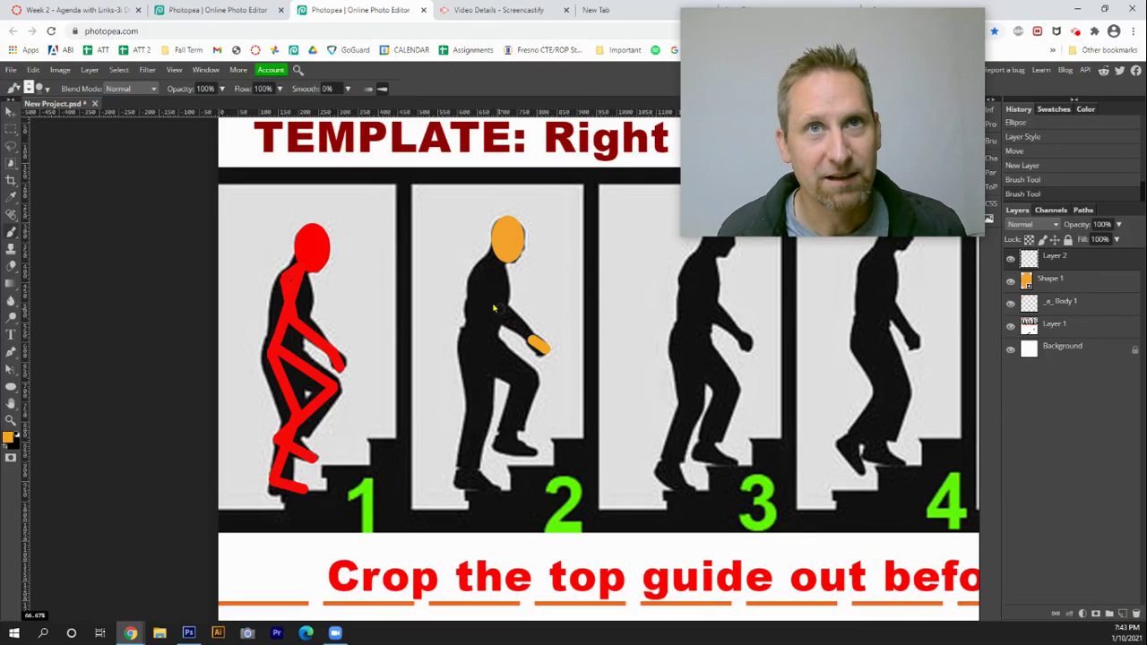
shift+click(493, 311)
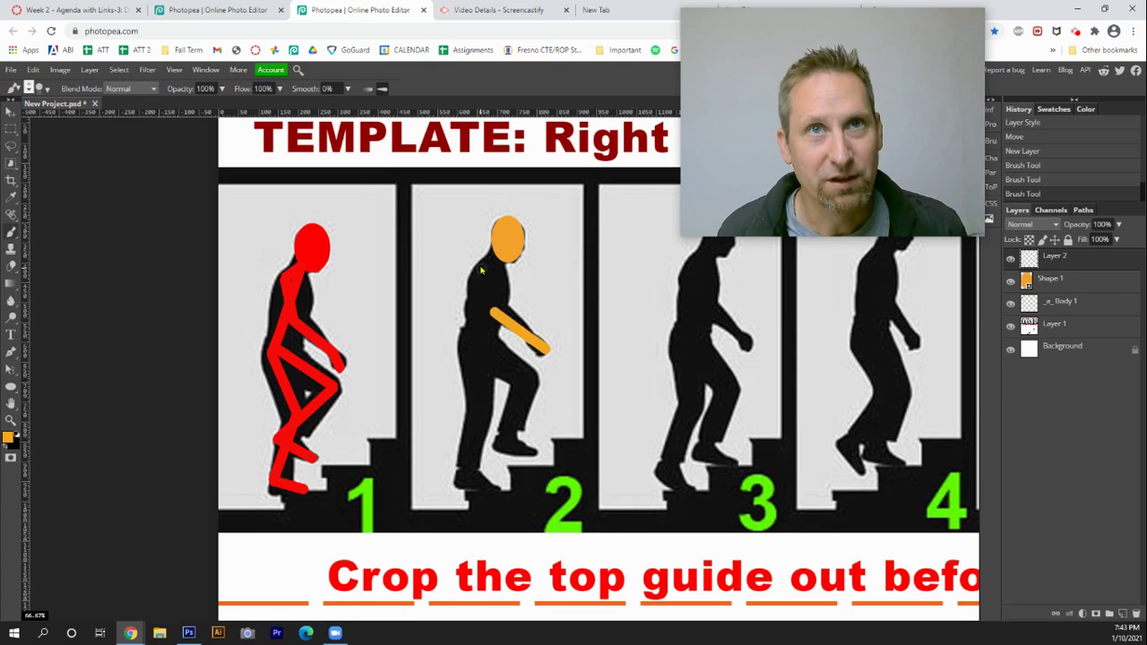
shift+click(481, 278)
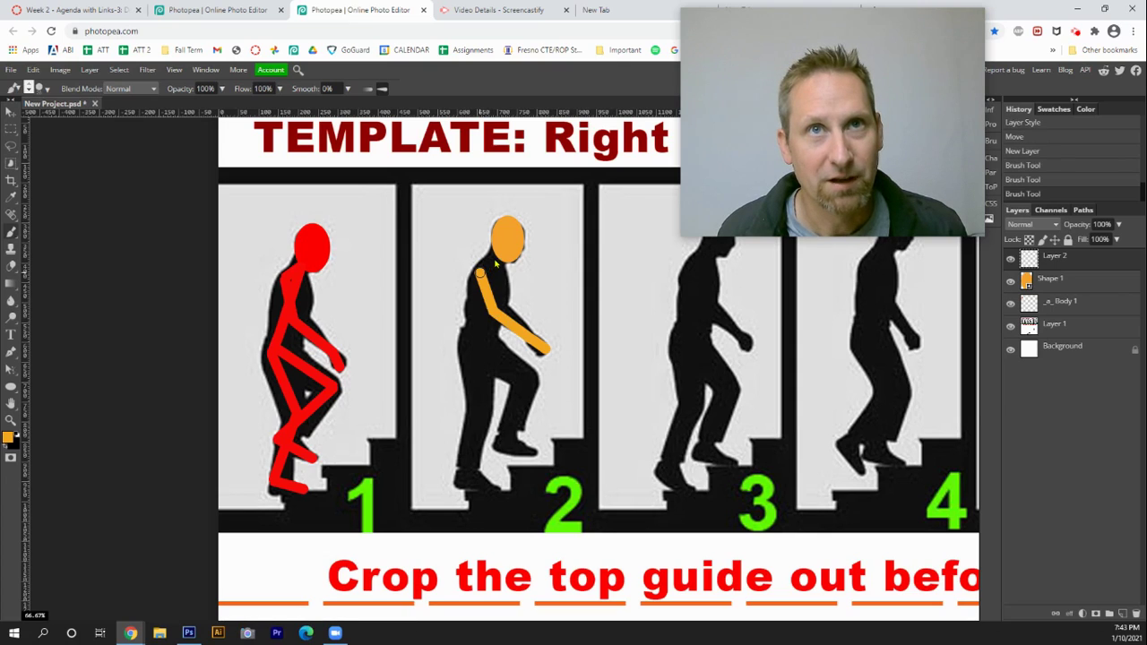
click(498, 251)
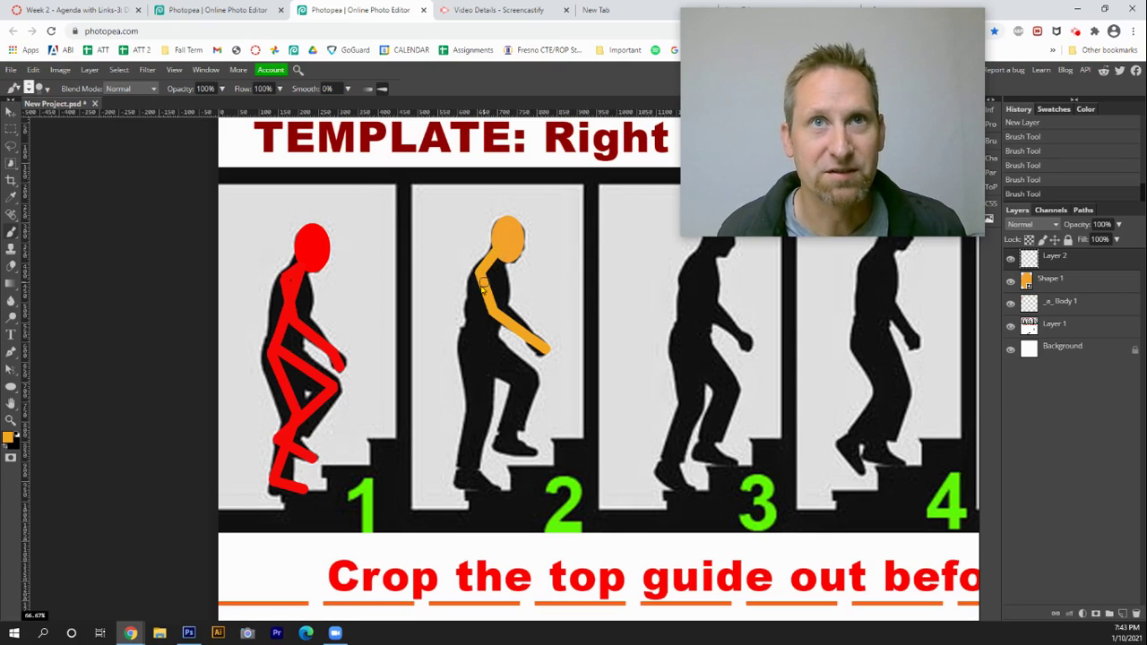
Paint figure 2's orange legs and foot, then switch to the other Photopea project.
shift+click(473, 319)
shift+click(528, 454)
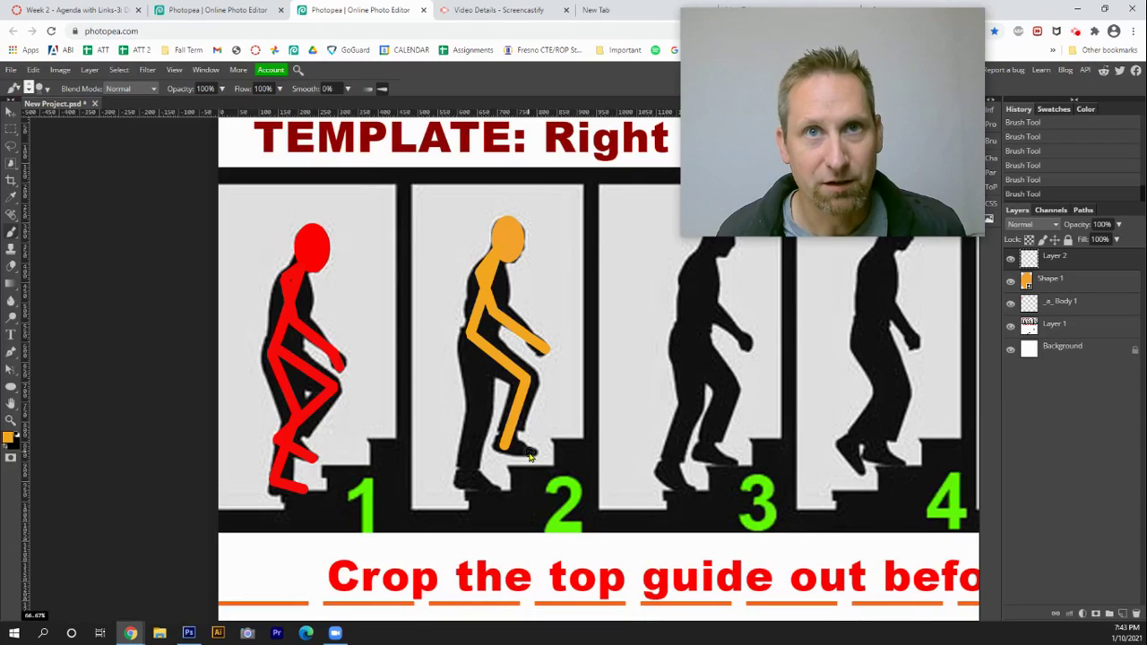
click(496, 487)
shift+click(460, 477)
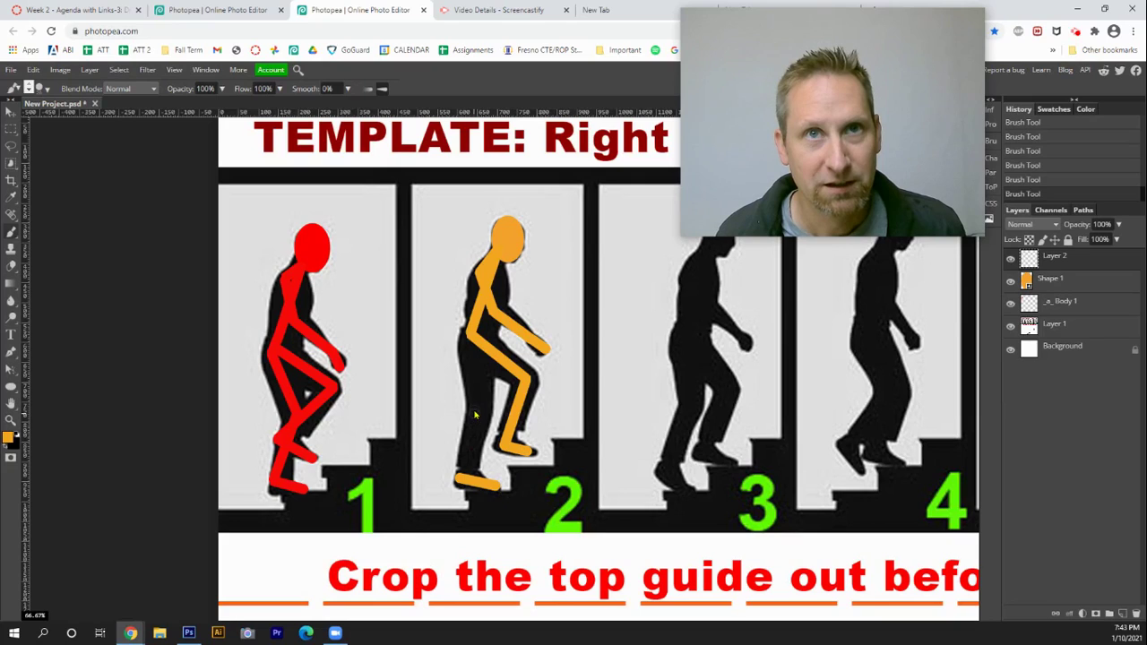
shift+click(479, 415)
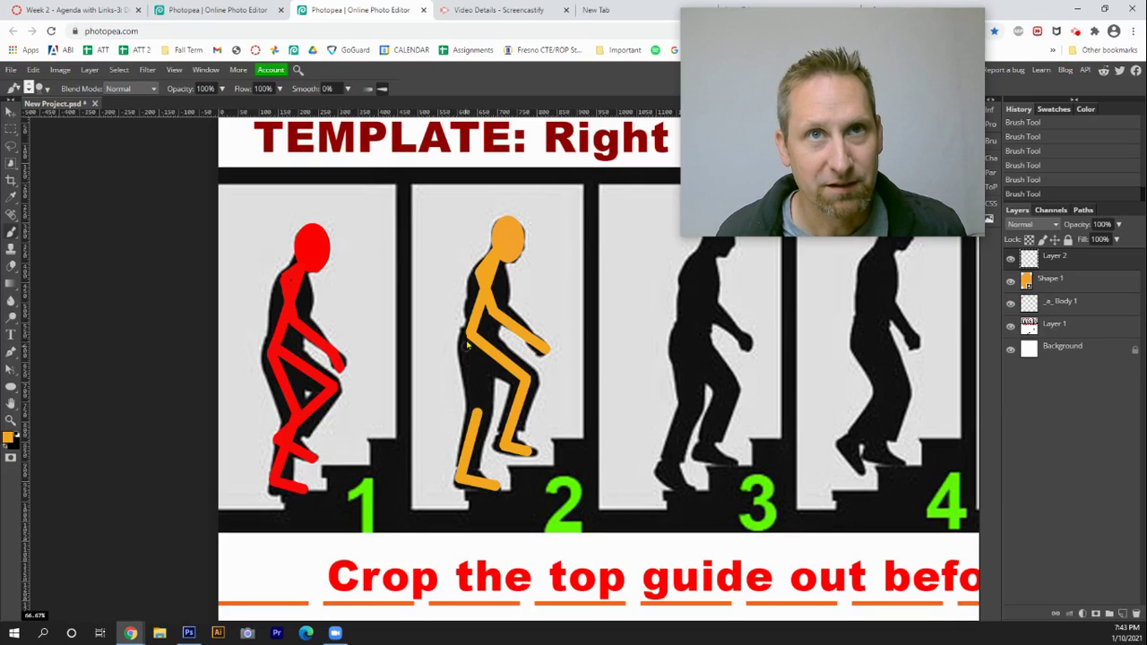
shift+click(466, 339)
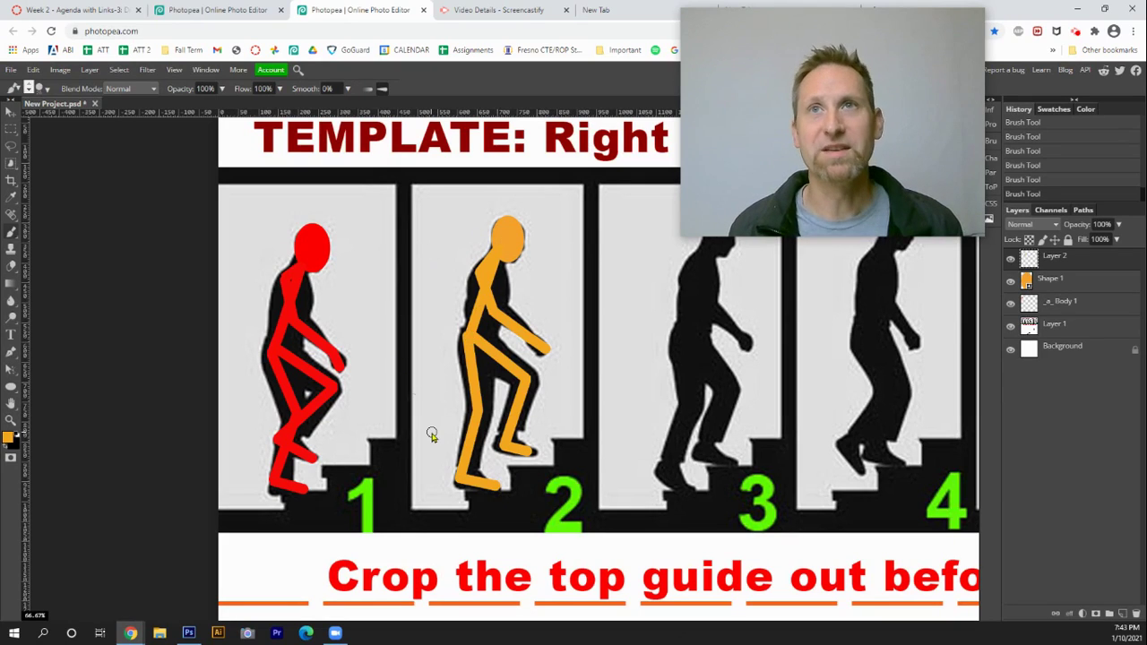
click(228, 10)
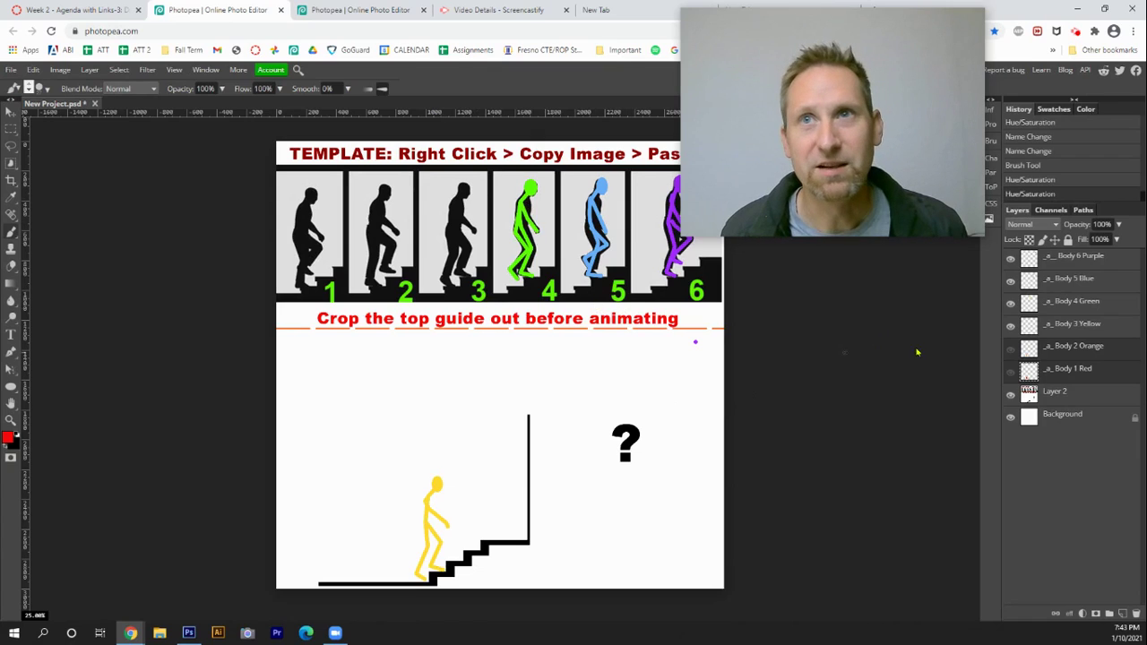
Make the orange and red walkers visible on the canvas.
click(1012, 349)
click(1011, 371)
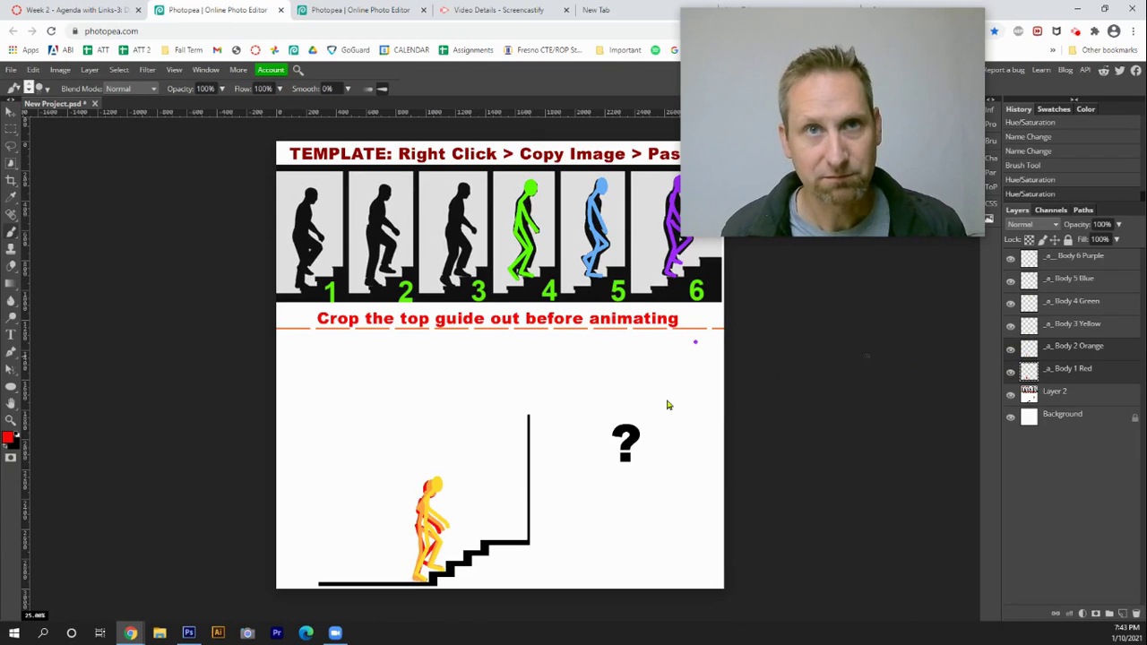
click(10, 111)
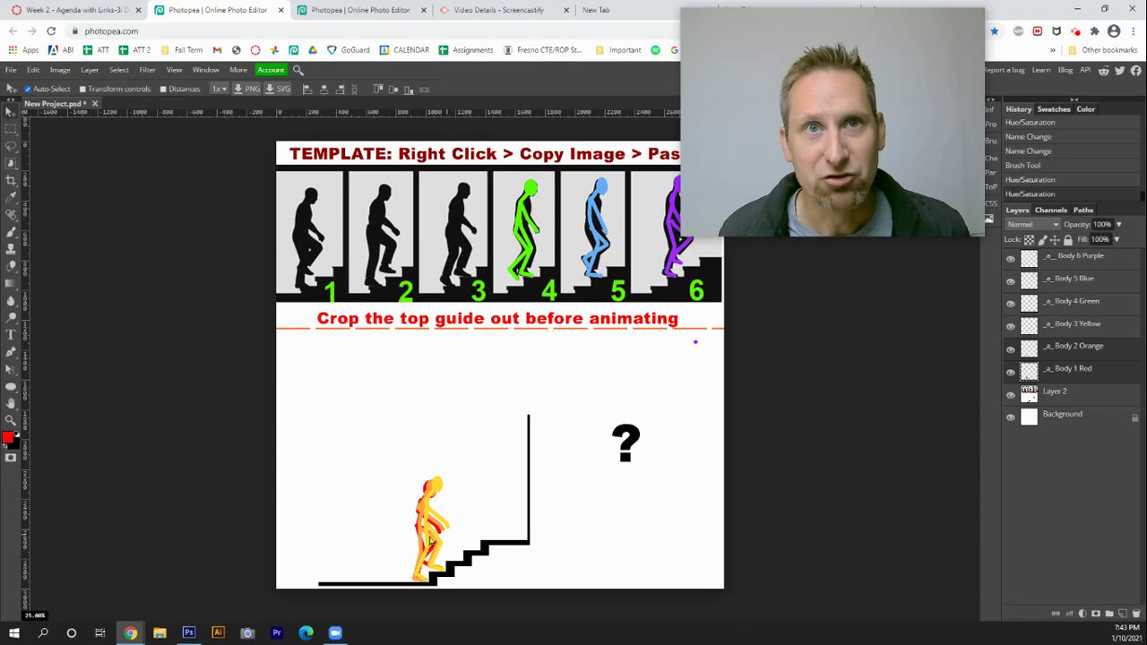
Move the green, blue and purple walkers from their template slots onto the stairs.
click(1046, 328)
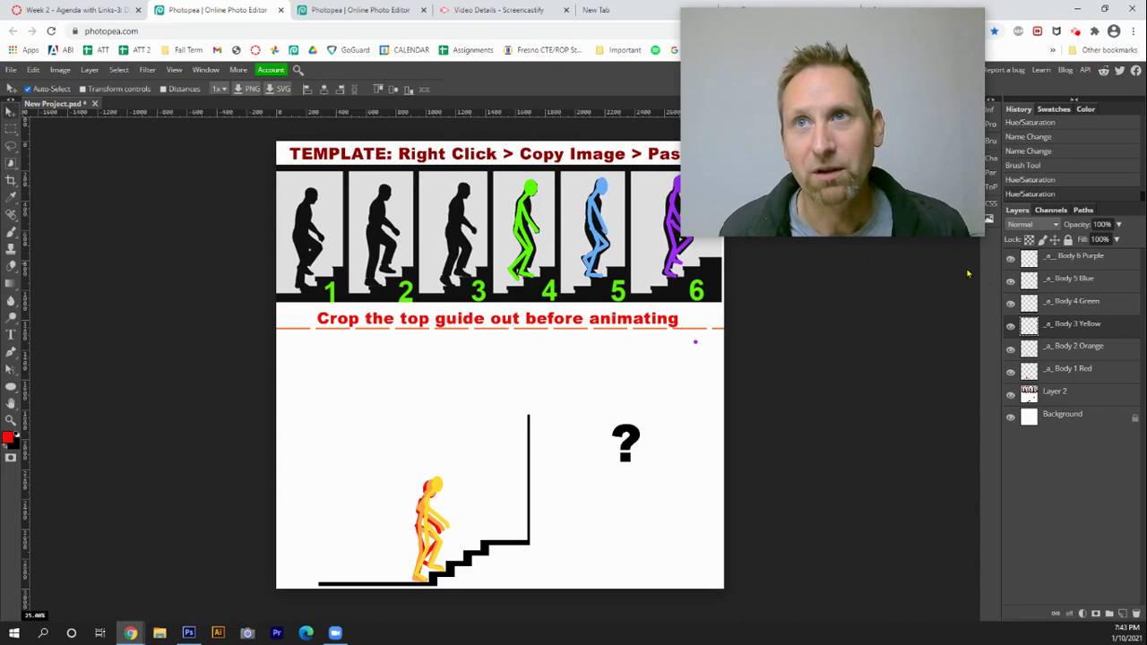
click(1044, 301)
drag(509, 245, 433, 507)
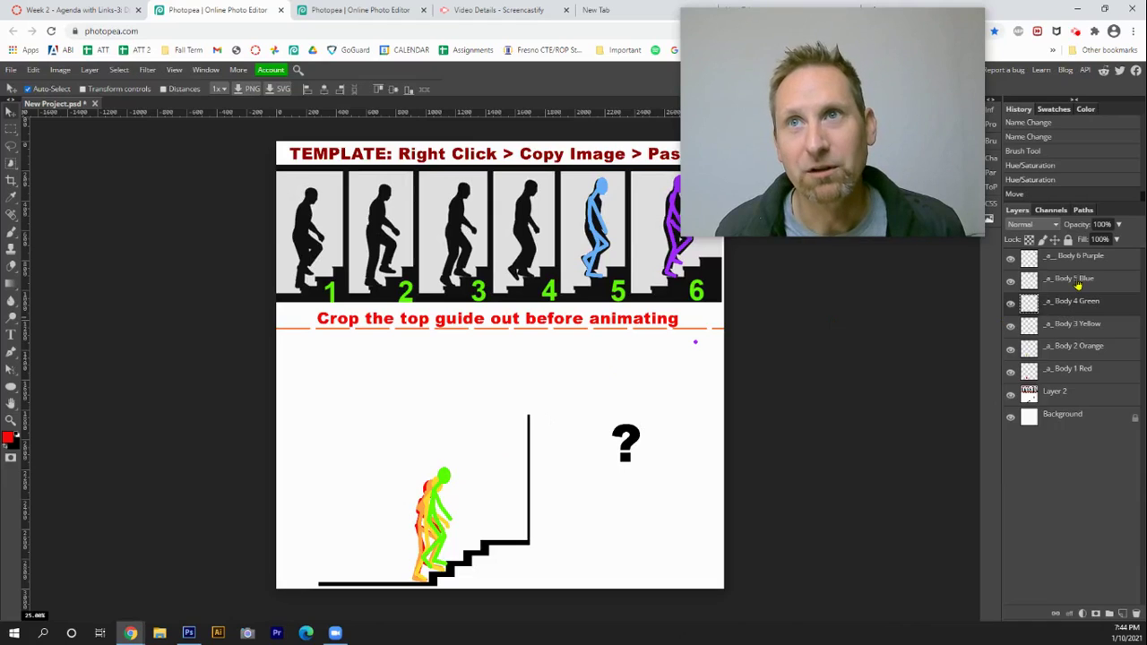
click(1077, 284)
drag(601, 189, 455, 470)
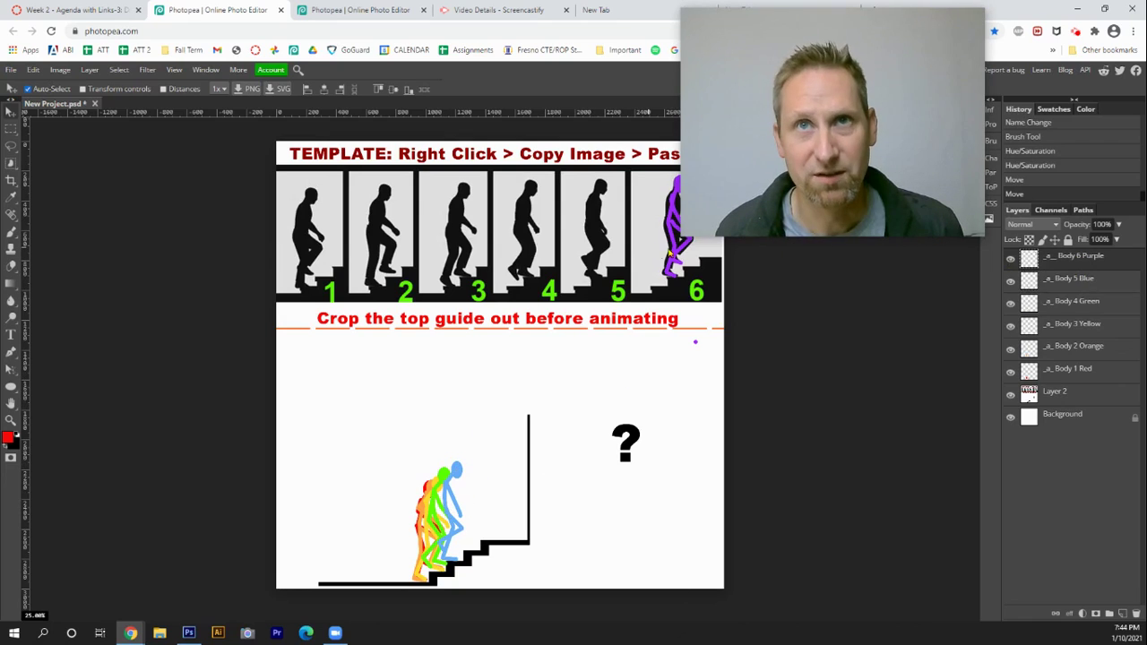
drag(679, 193, 459, 477)
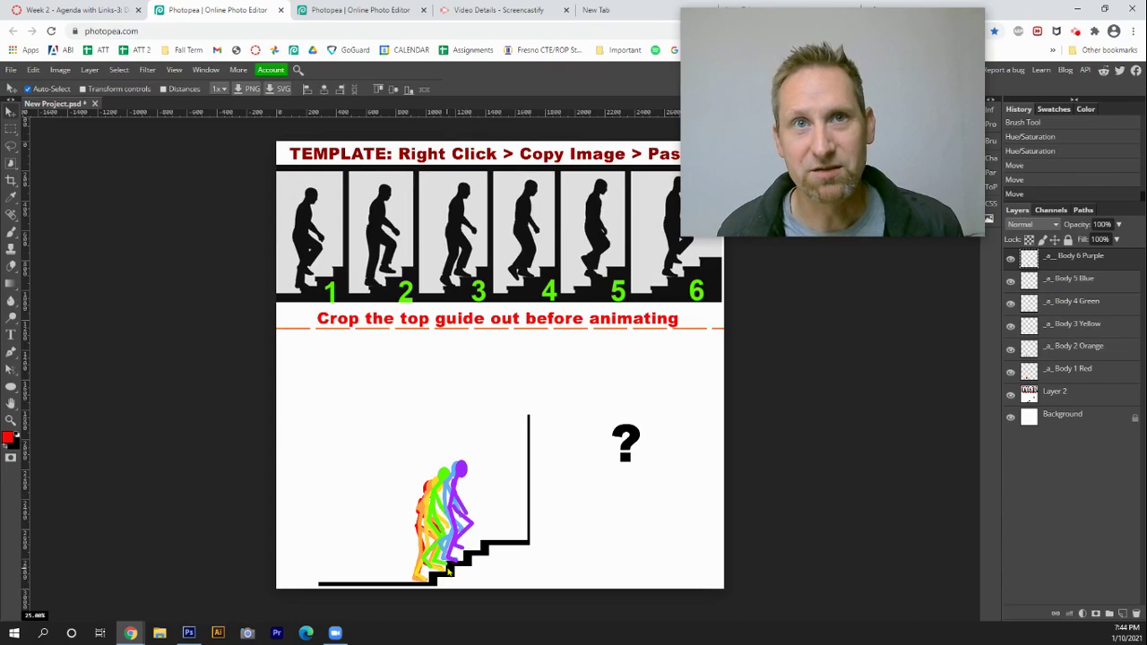
click(1078, 371)
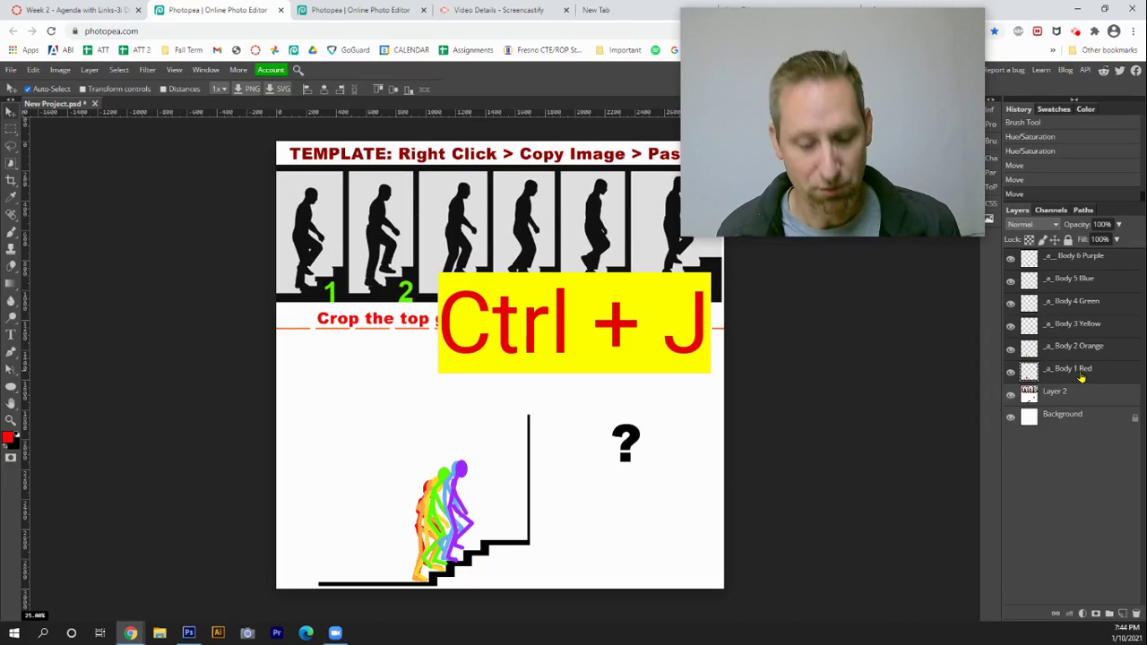
Duplicate the six walker layers with Ctrl+J and move the copies higher up the stairs.
key(ctrl+j)
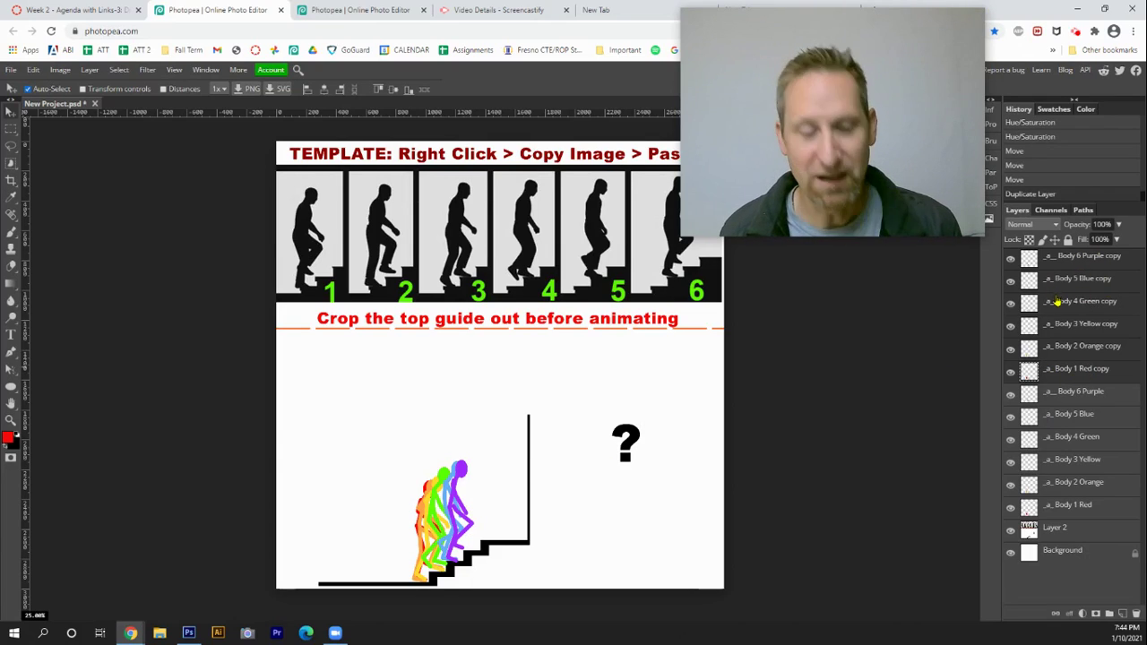
key(shift+Down)
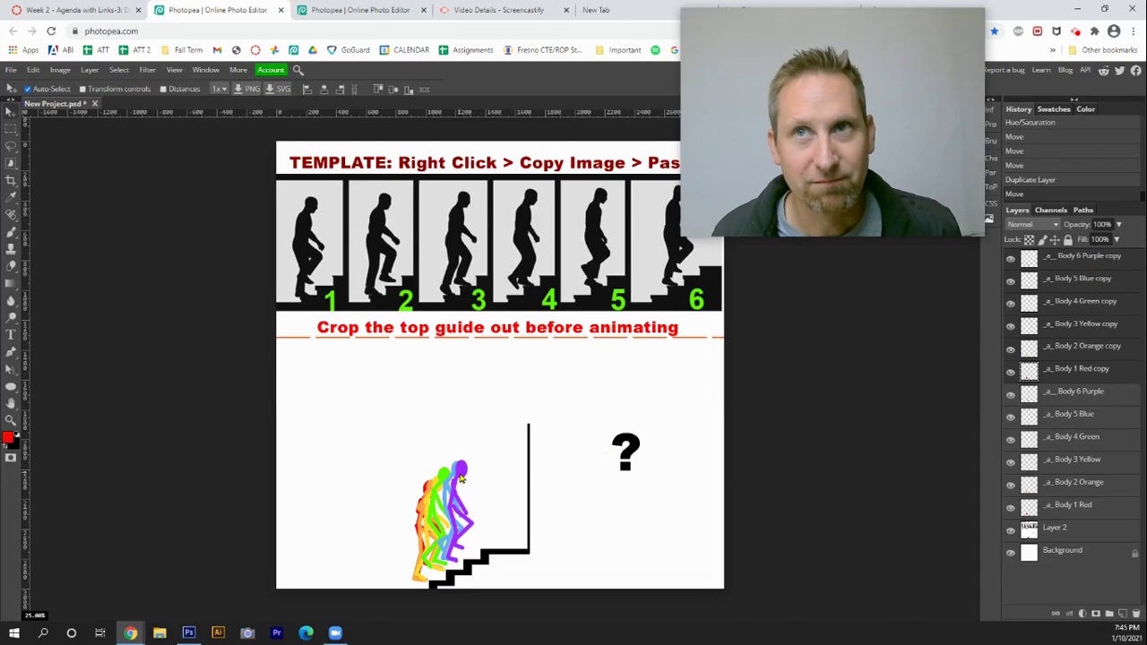
drag(461, 479, 505, 456)
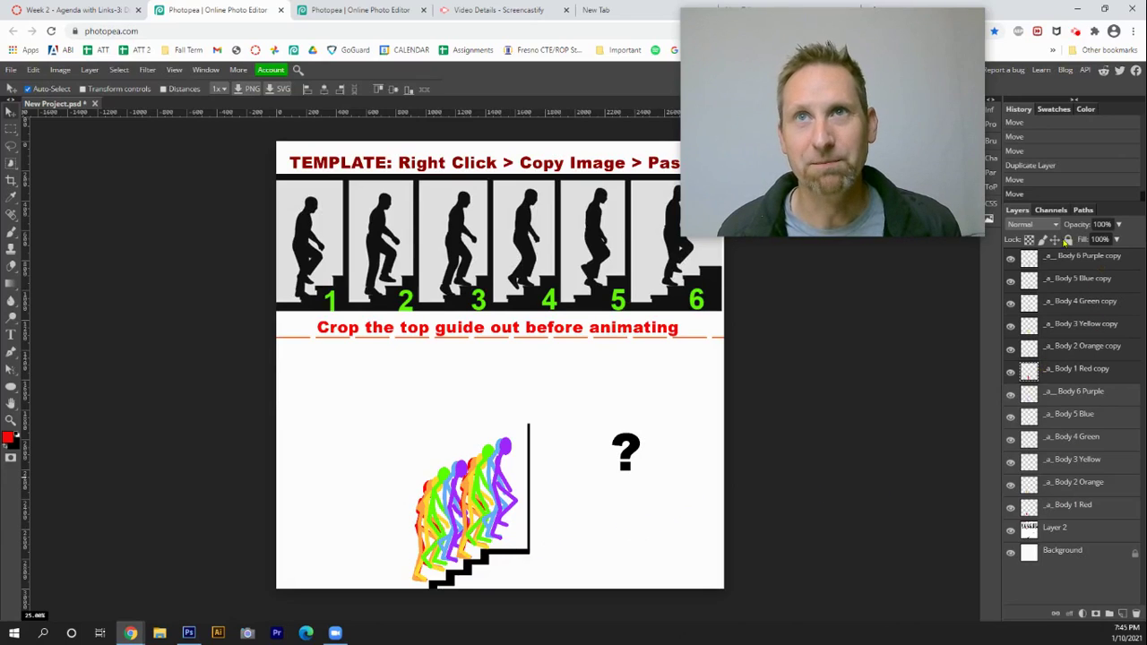
Fine-tune the walker cluster's position slightly, then deselect all layers.
shift+click(1091, 259)
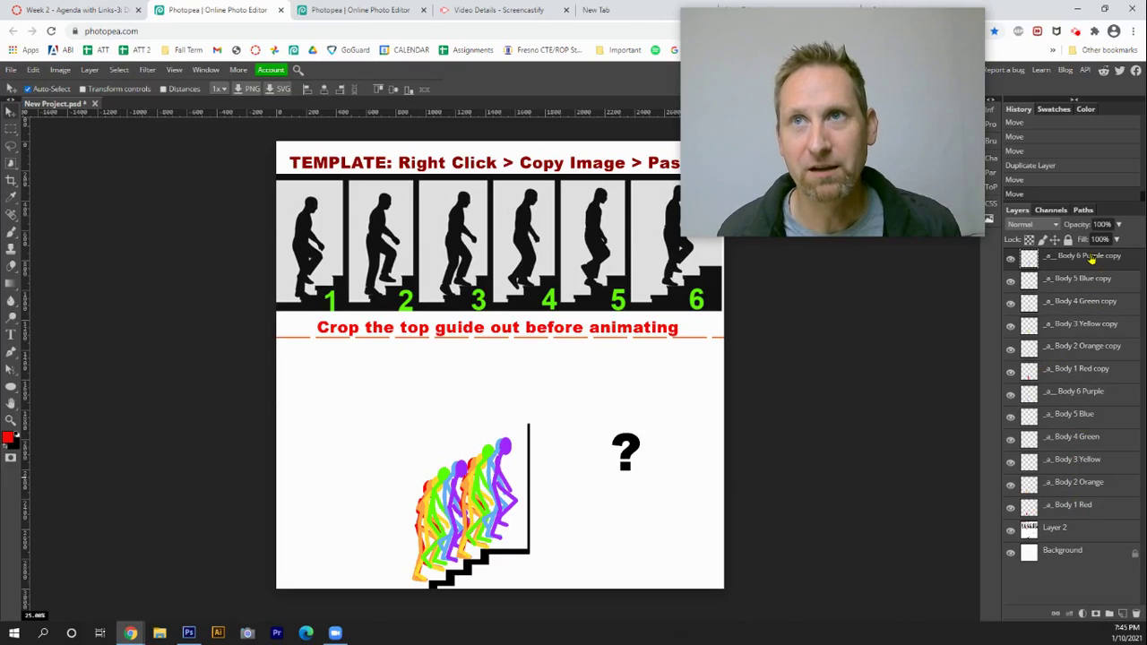
click(1055, 512)
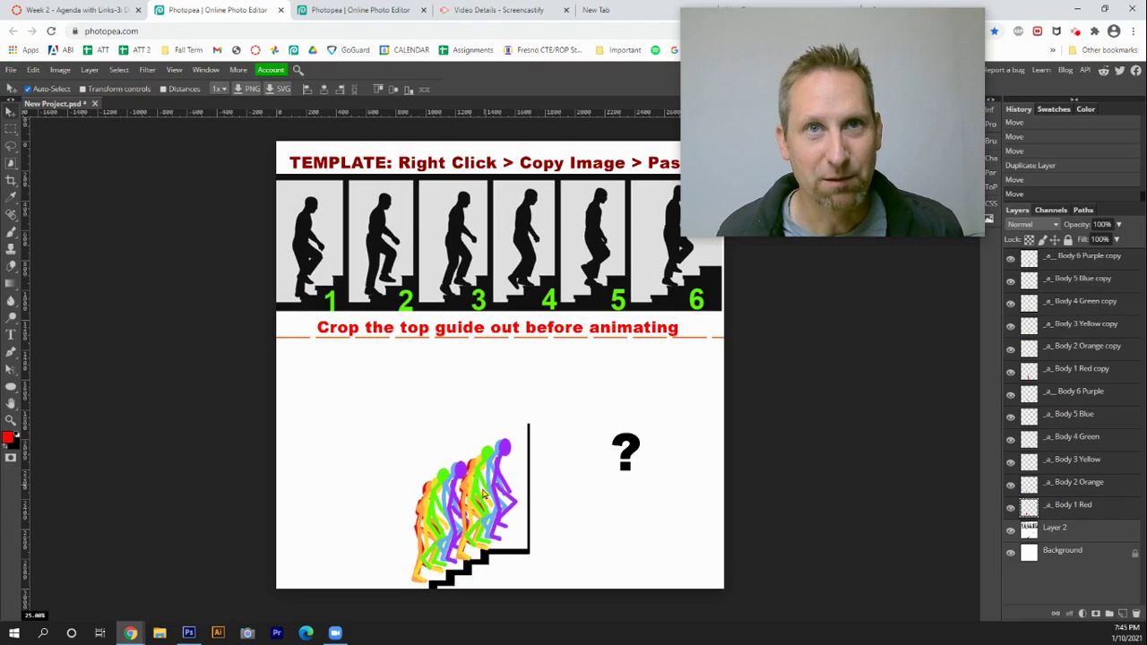
drag(483, 493, 475, 499)
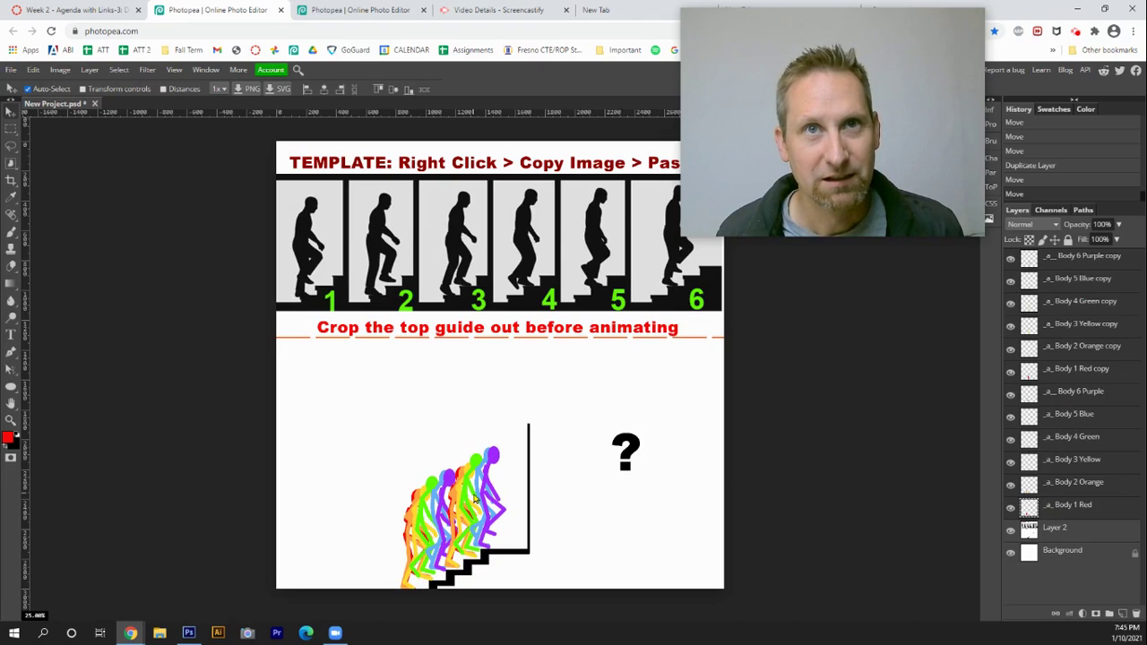
drag(475, 499, 479, 497)
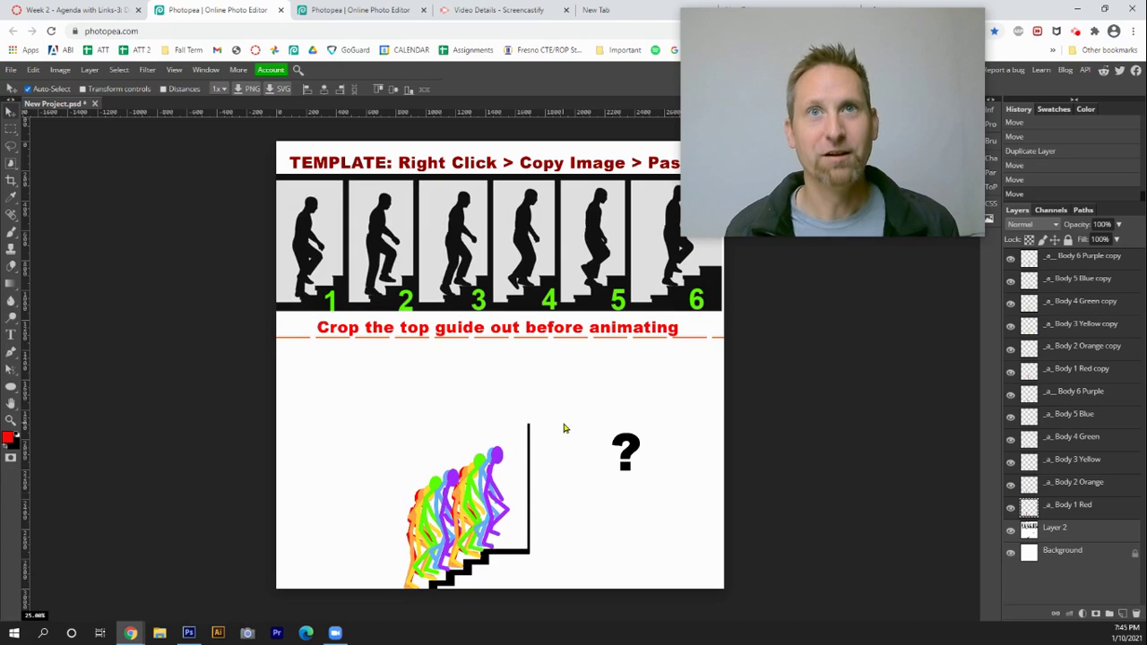
click(867, 408)
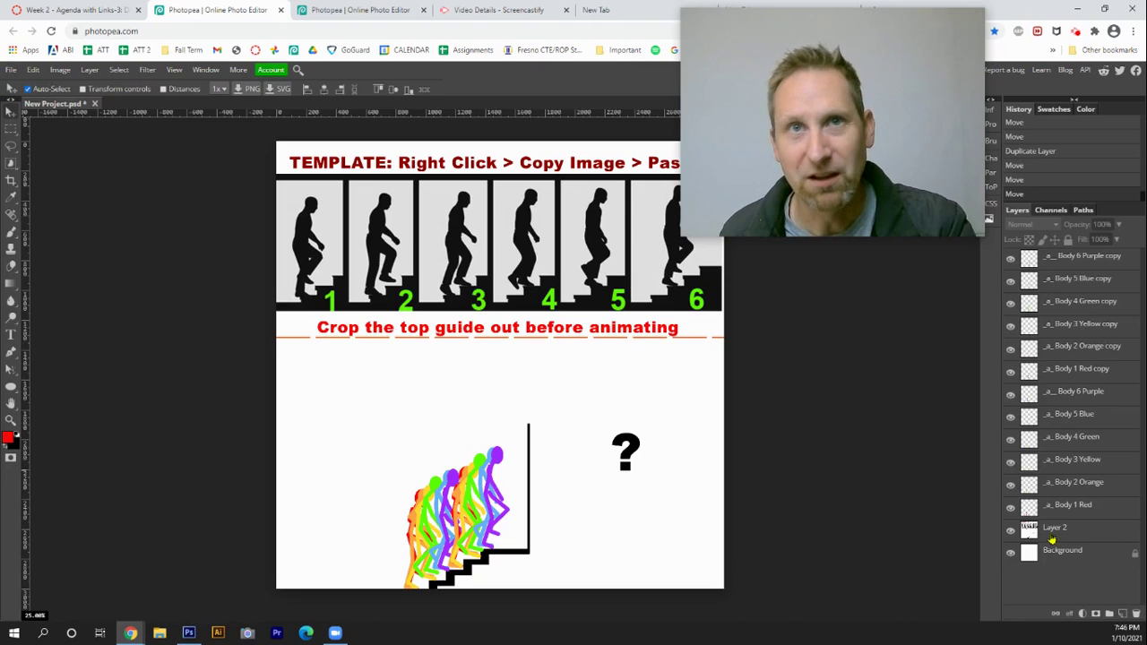
click(11, 70)
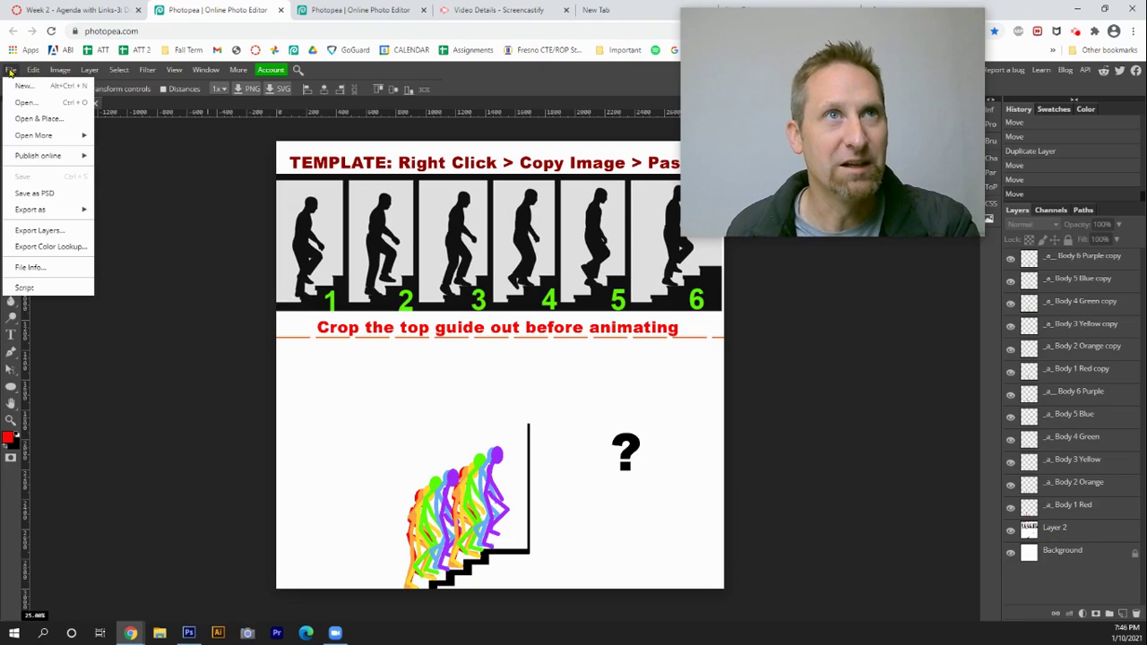
mouse_move(81, 209)
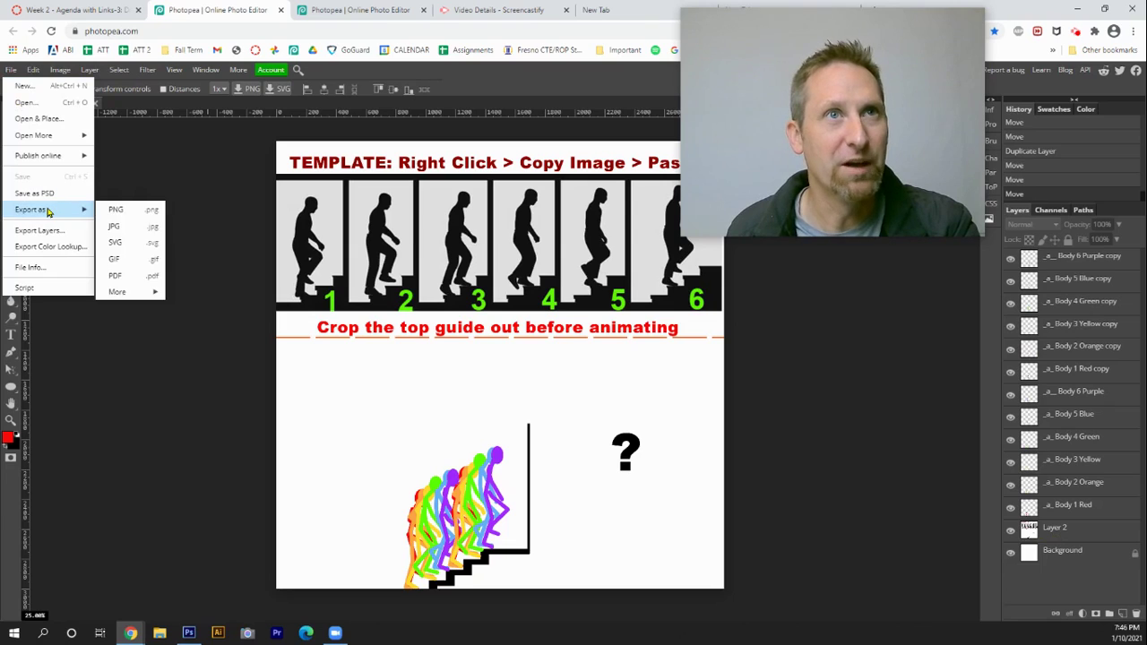
click(121, 261)
key(Return)
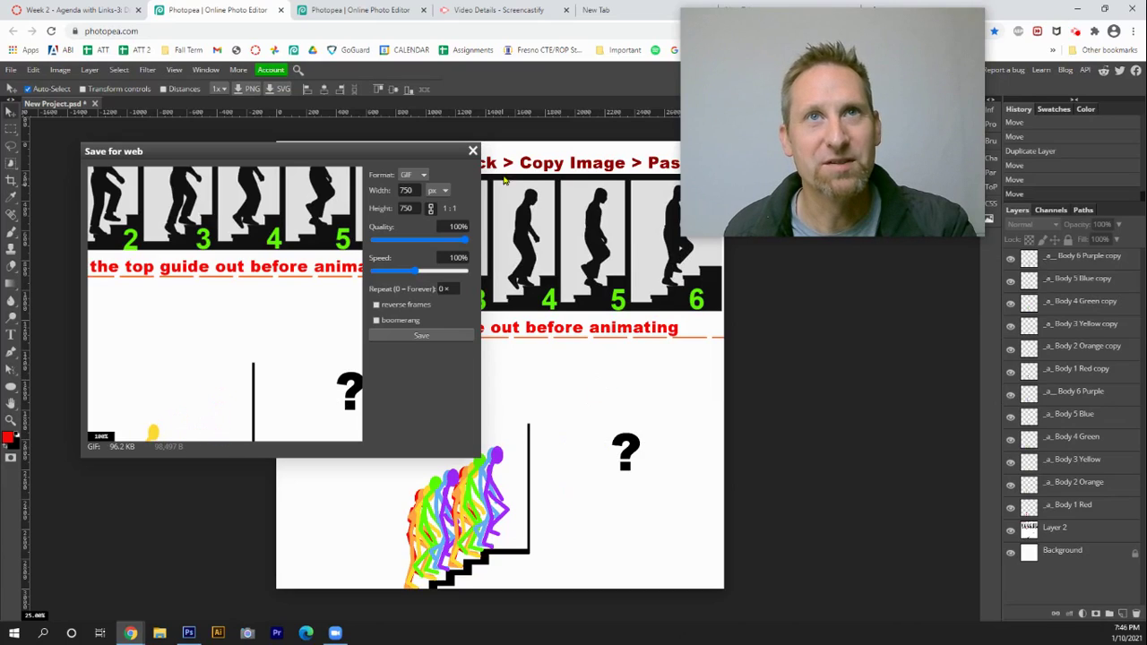
click(473, 152)
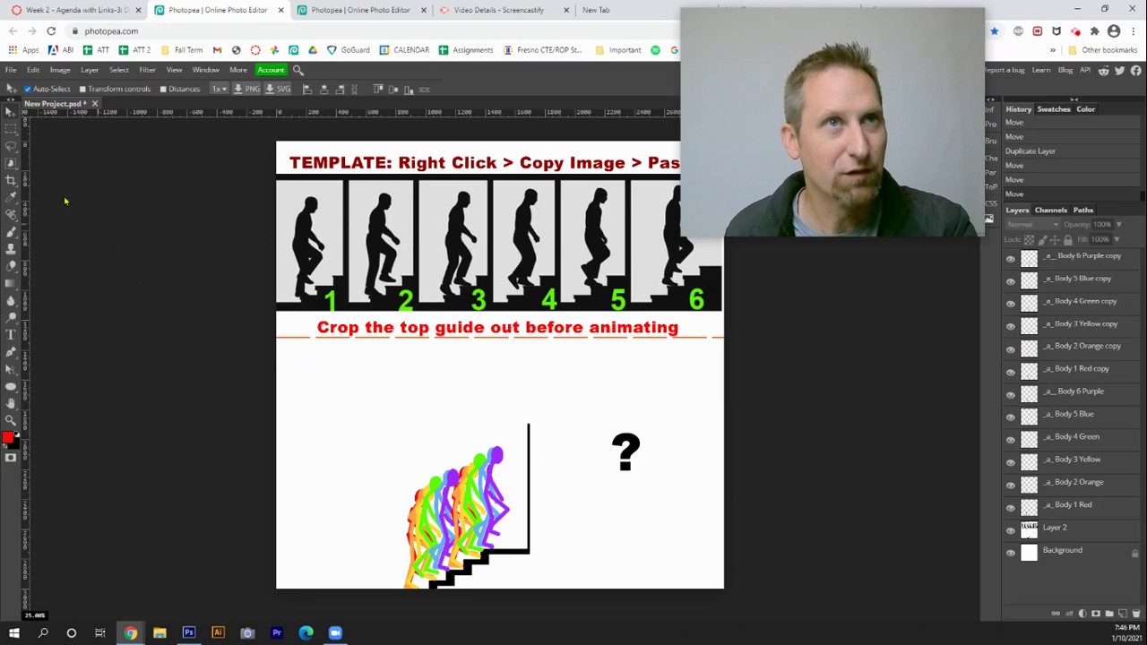
key(c)
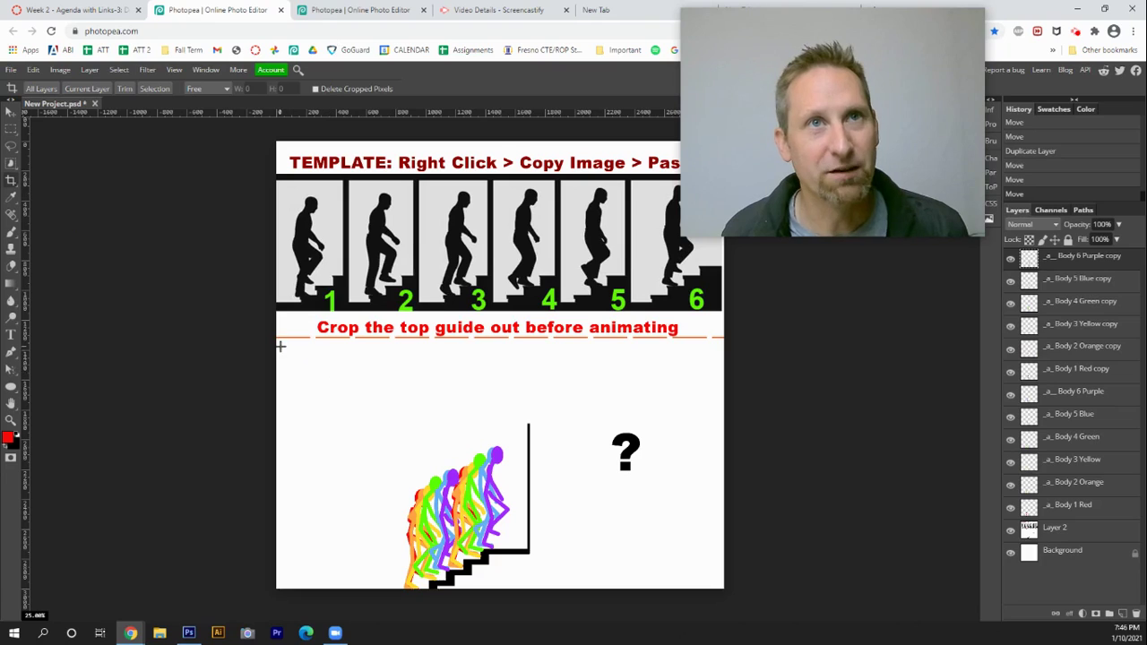
Crop to the lower staircase scene with the walkers and question-mark door.
drag(288, 372, 695, 586)
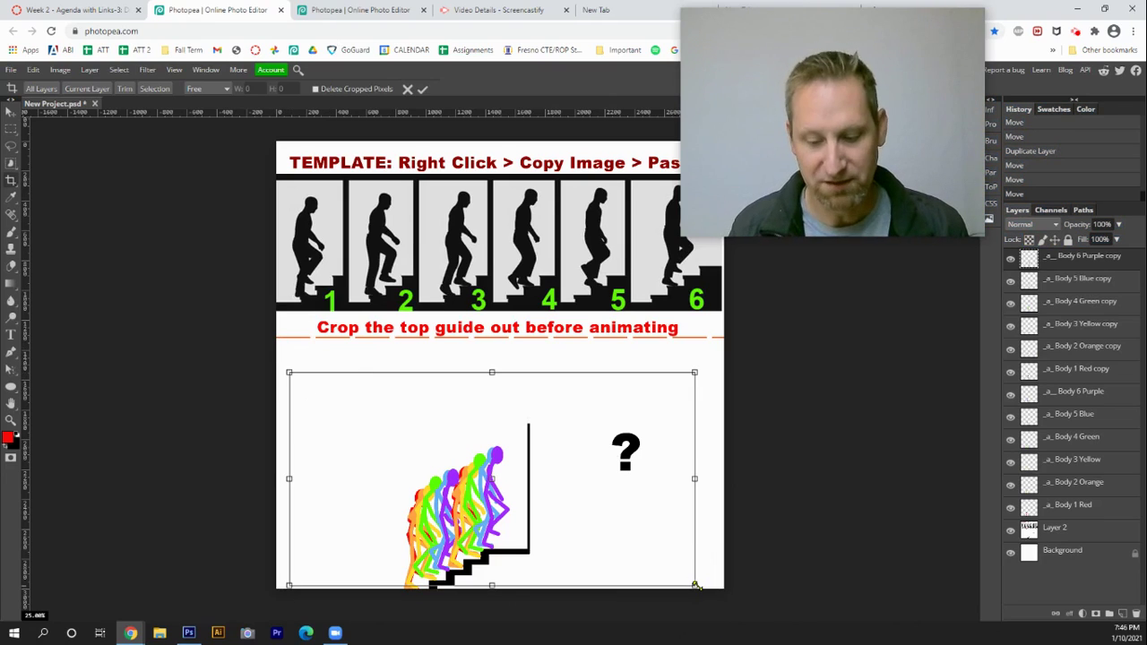
key(Return)
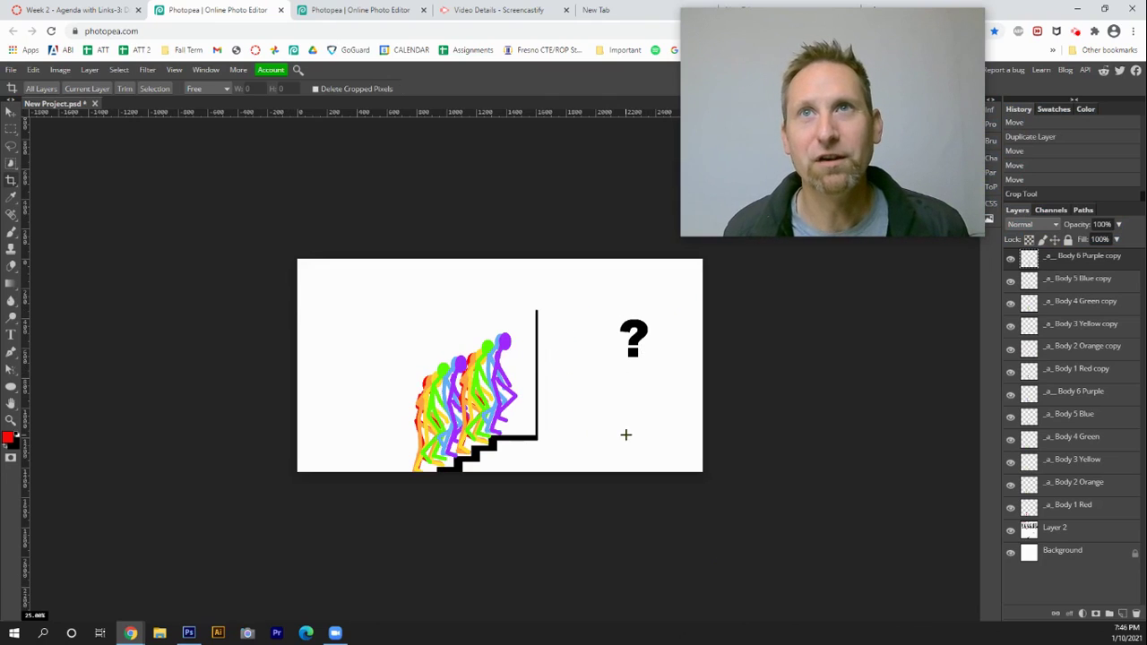